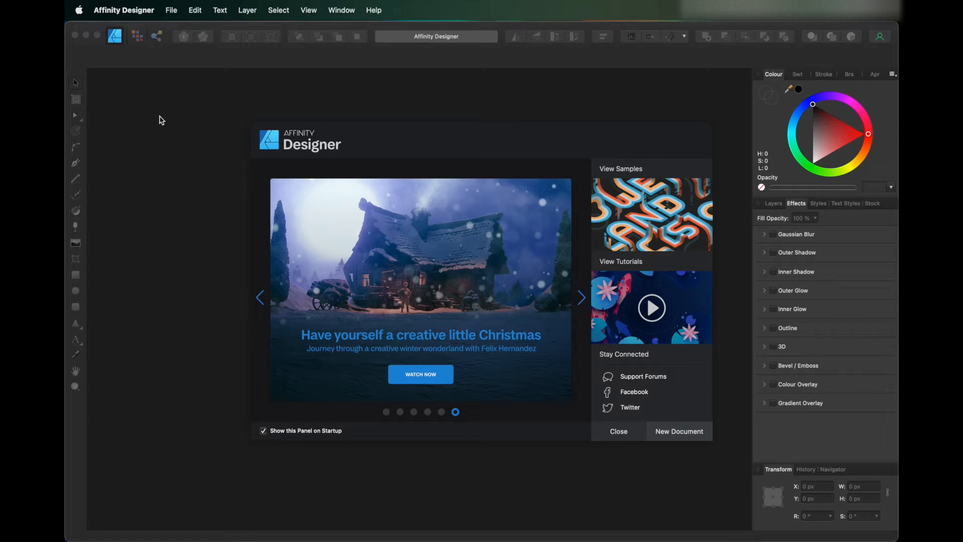
Start setting up a new document and select the You Tube Thumbnail preset
click(173, 11)
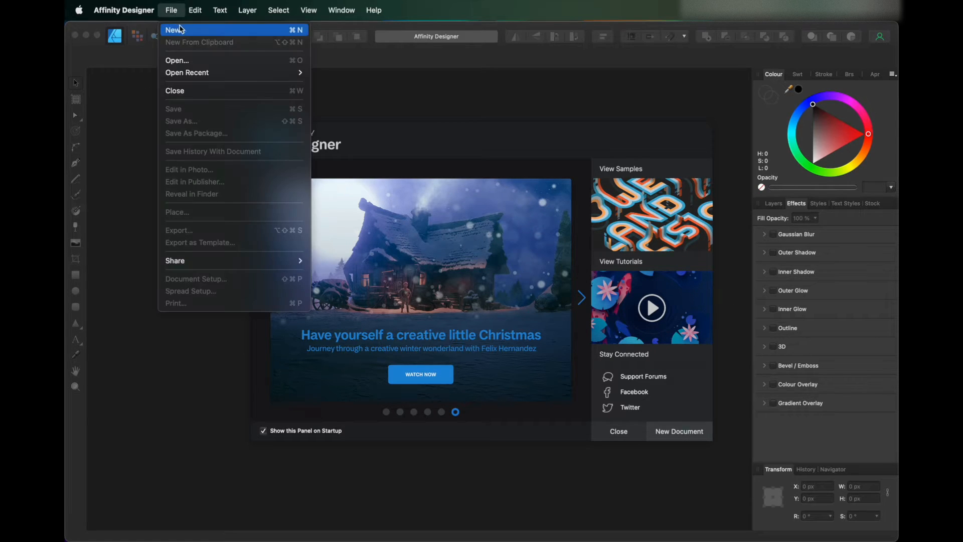
click(501, 434)
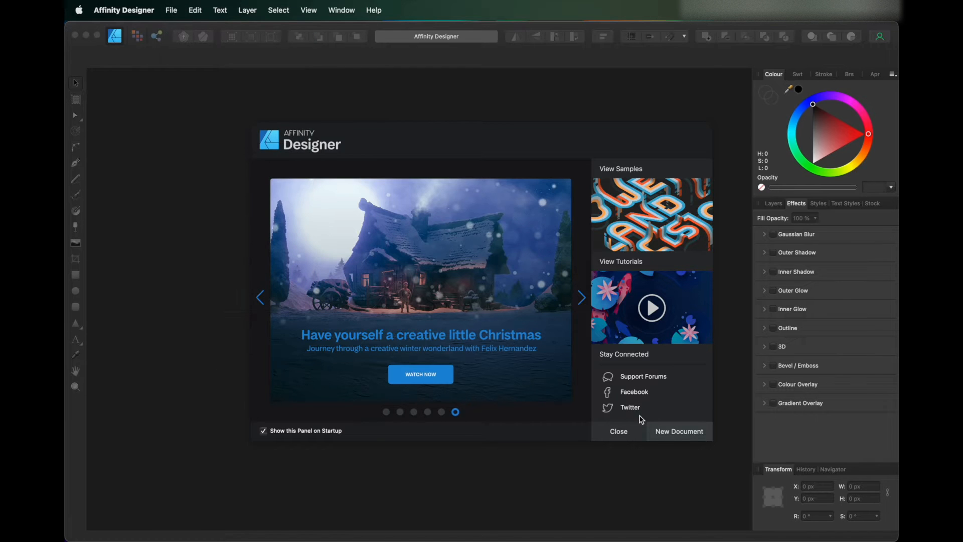
click(691, 433)
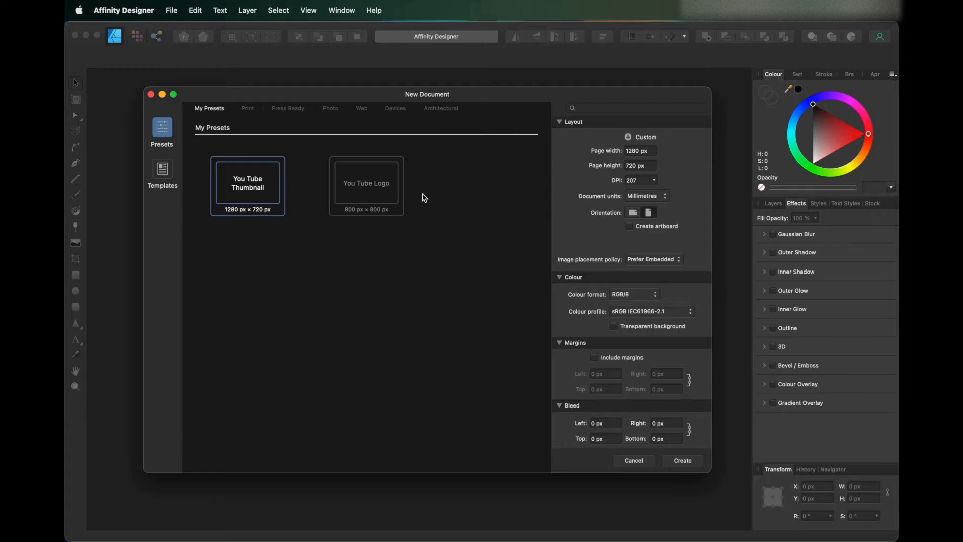
click(261, 186)
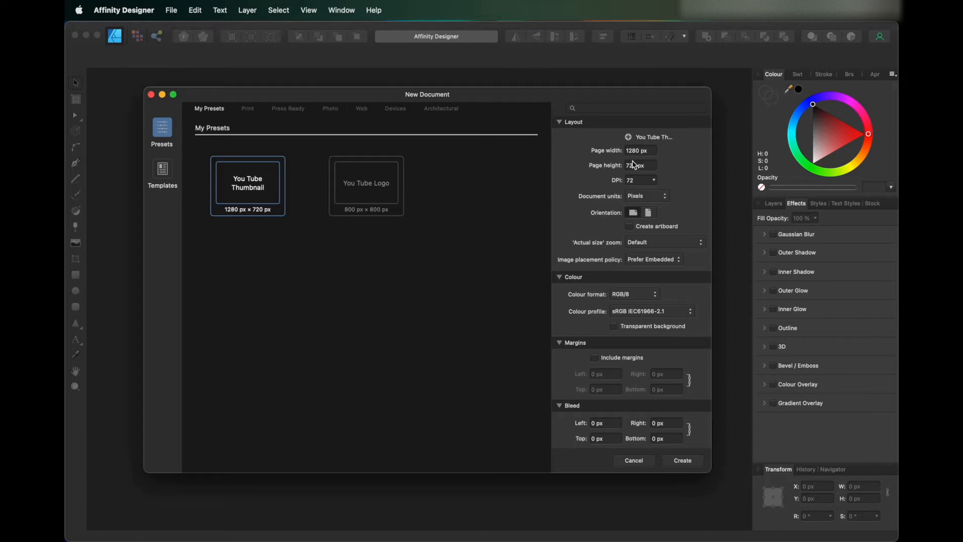
click(653, 180)
drag(655, 197, 686, 197)
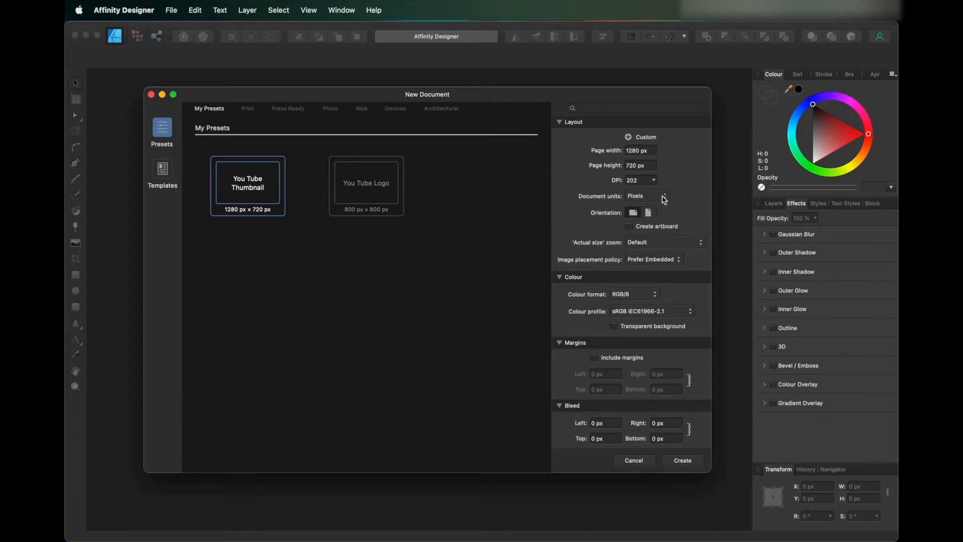
click(664, 199)
click(664, 197)
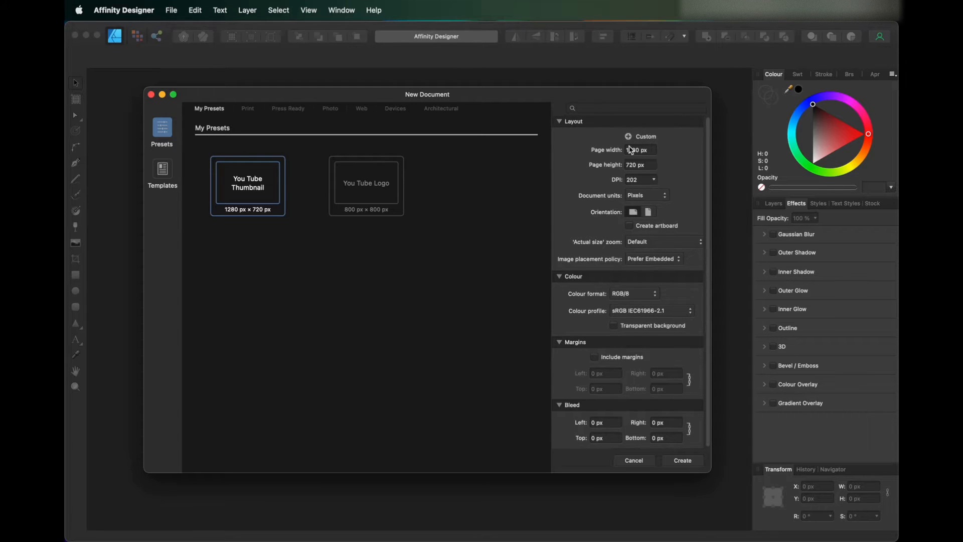
Reapply the You Tube Thumbnail preset and create the 1280 × 720 px document
click(221, 200)
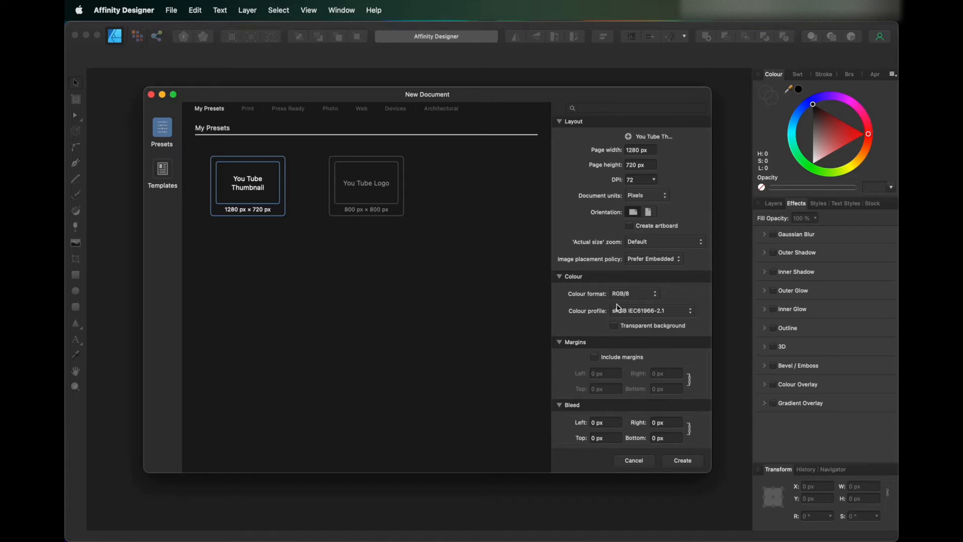
scroll(618, 306, up, 1)
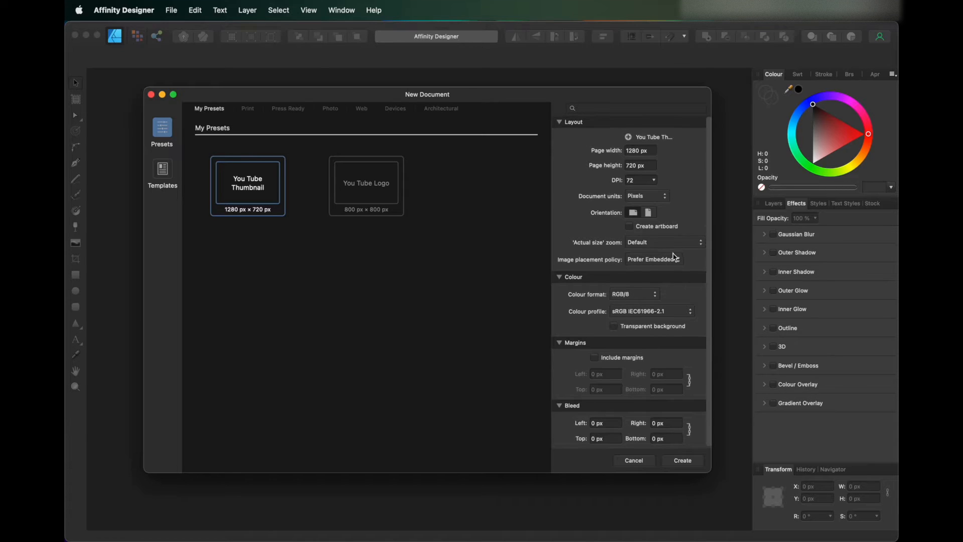
click(678, 462)
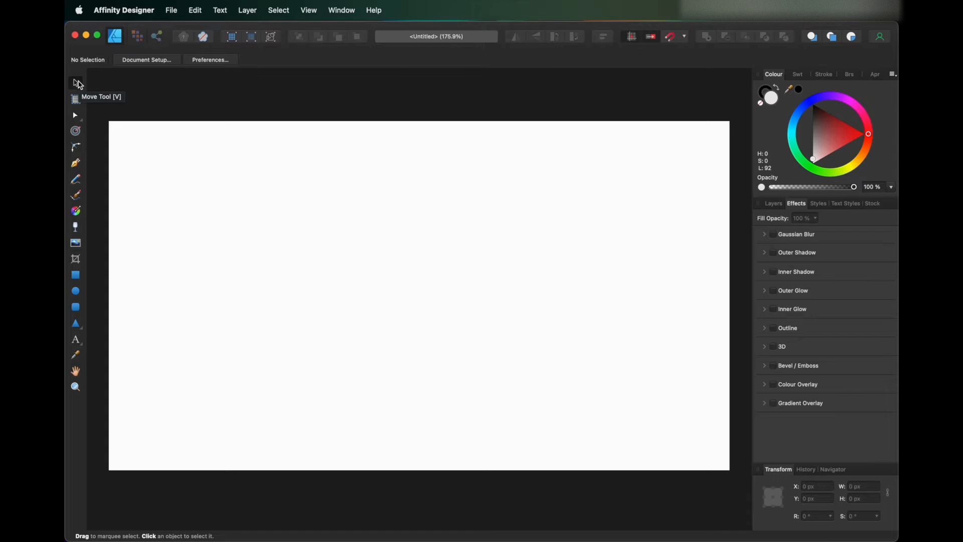
scroll(202, 115, right, 1)
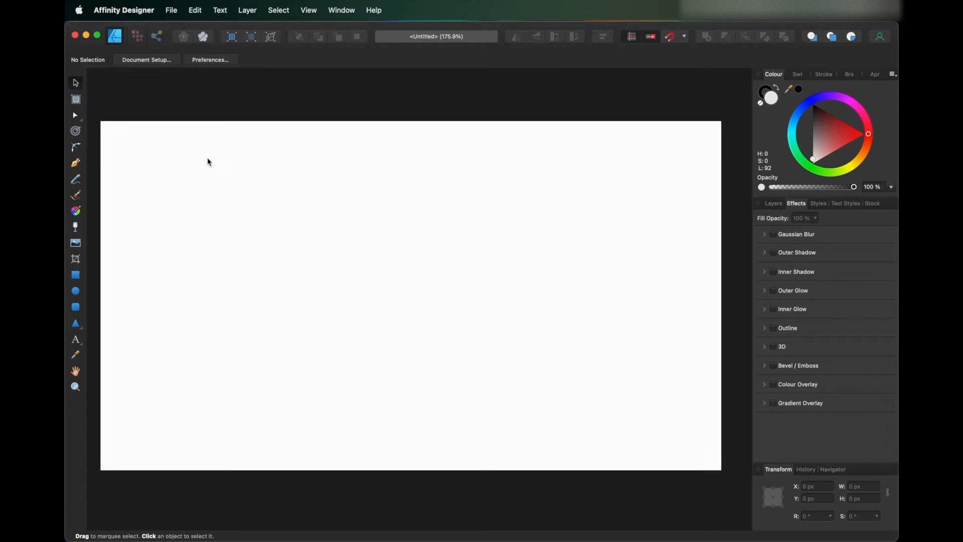
click(76, 339)
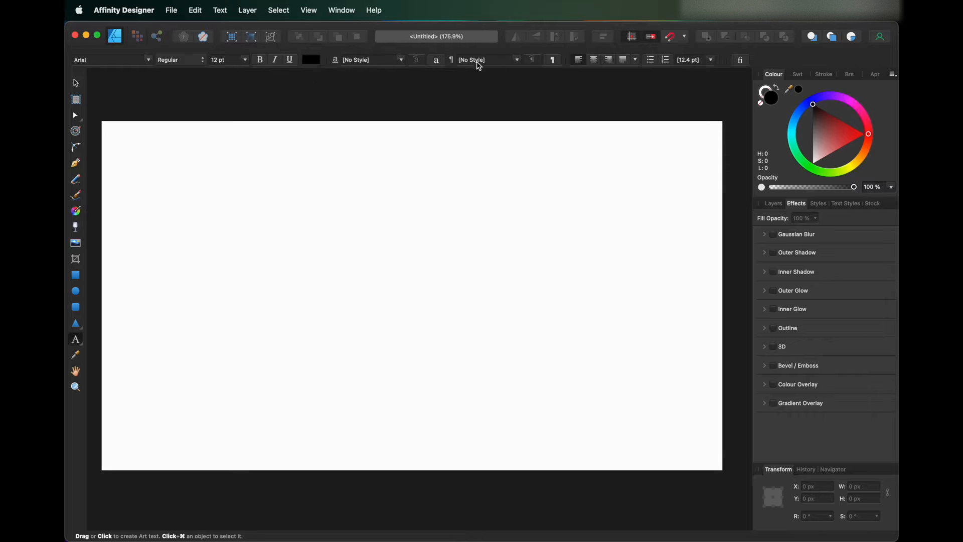
scroll(591, 103, down, 2)
scroll(591, 103, left, 2)
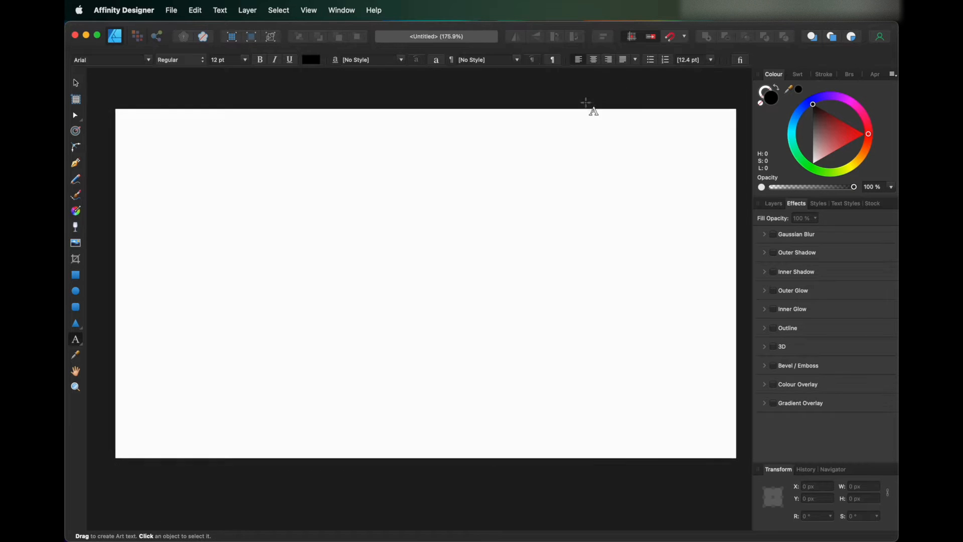
scroll(711, 124, up, 2)
scroll(710, 125, right, 2)
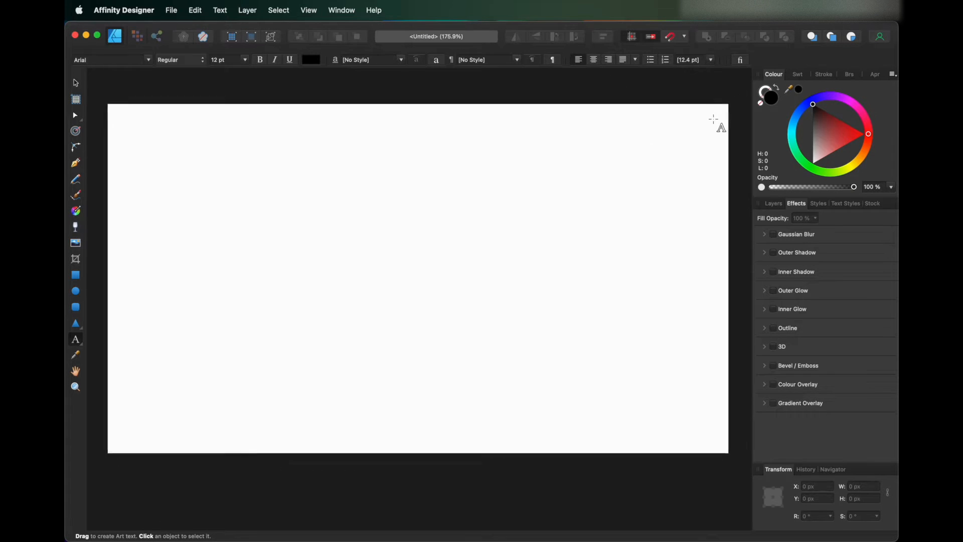
Show the document's layers instead of the effects settings and return to the Move tool
click(782, 205)
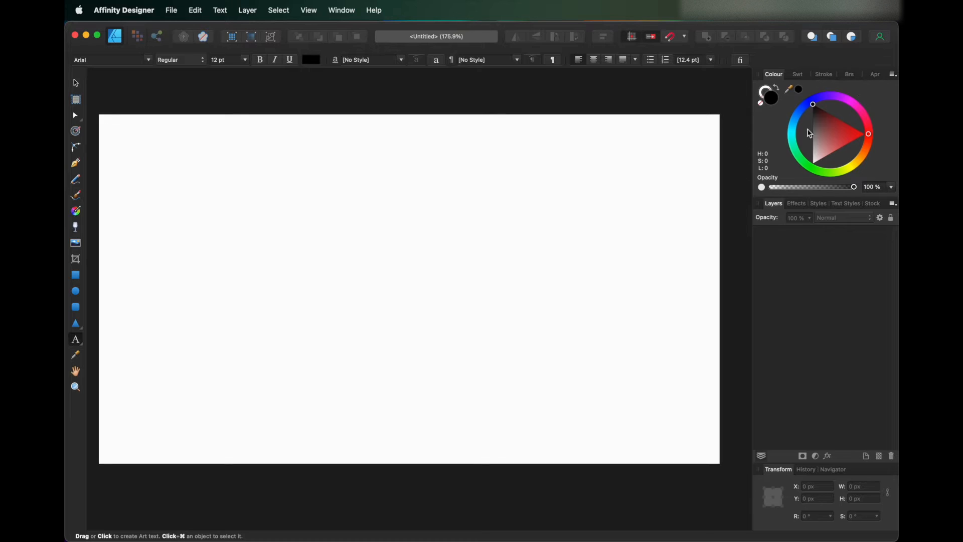
click(823, 74)
click(849, 74)
click(822, 74)
click(792, 77)
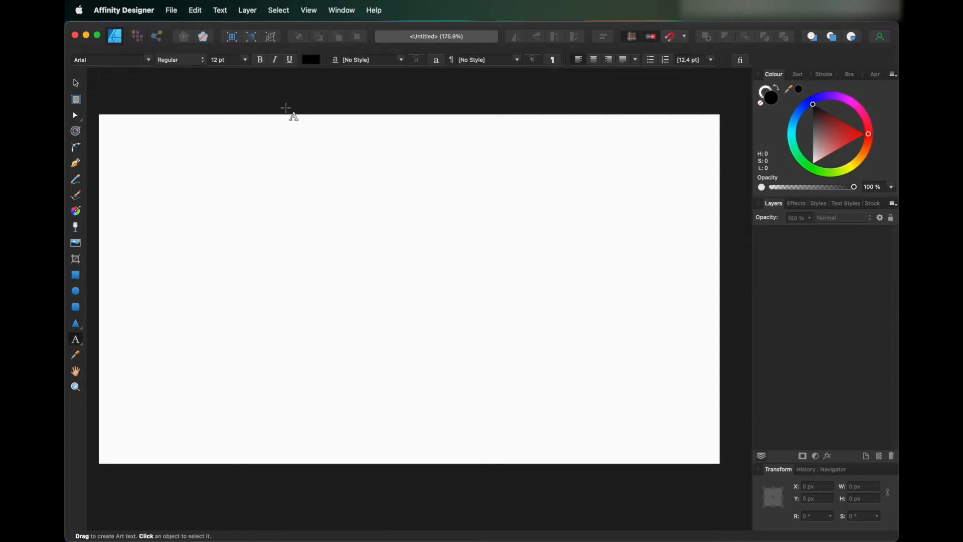
click(78, 86)
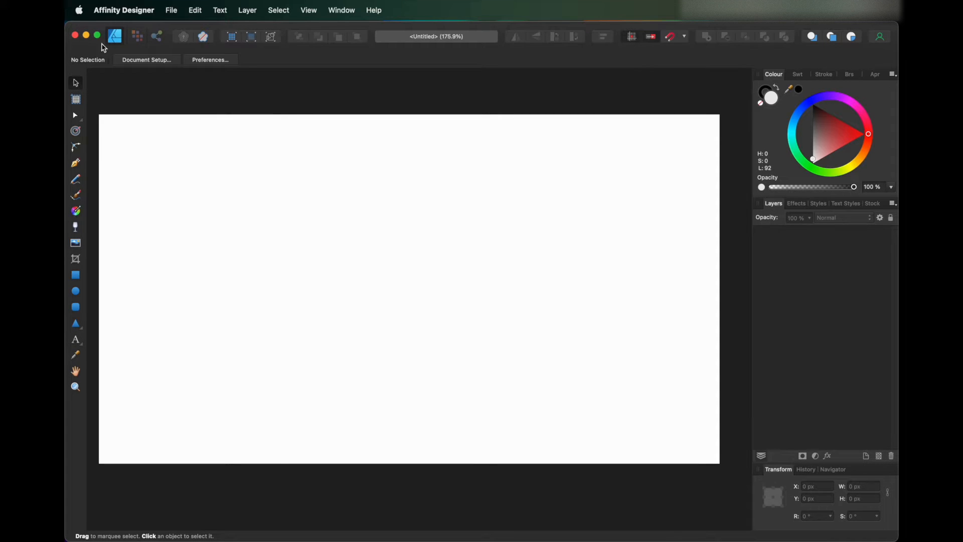
Place the image 741407.jpg from the YouTube folder onto the page at its default size
scroll(140, 73, right, 1)
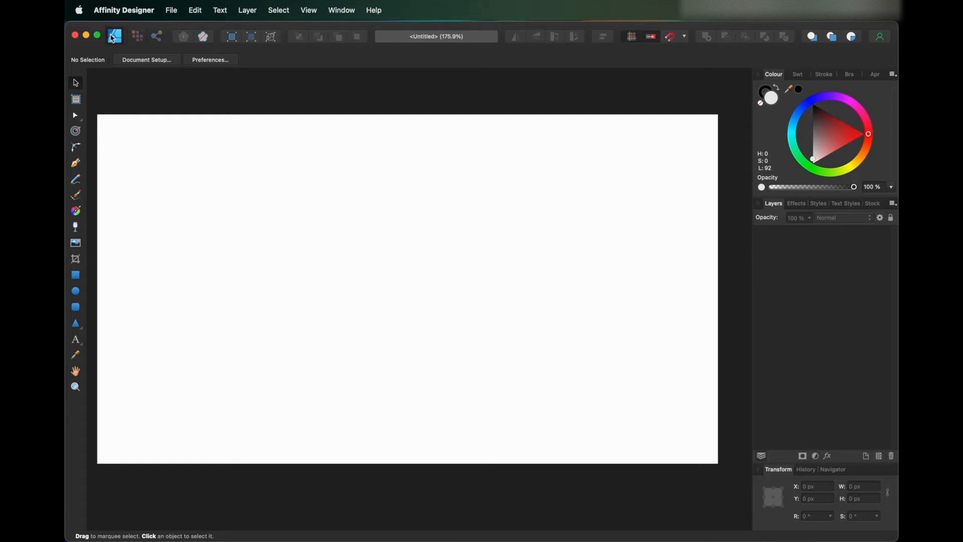
scroll(175, 252, down, 1)
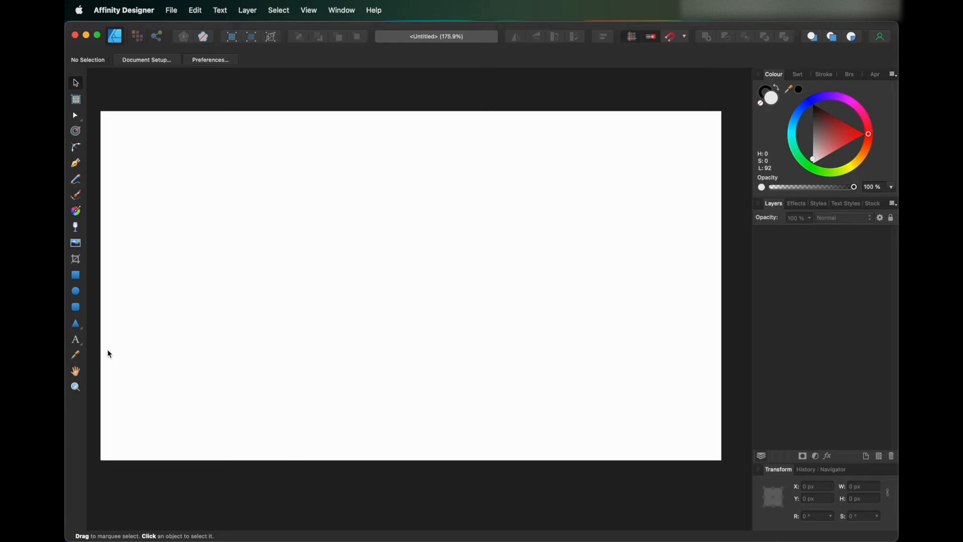
scroll(109, 353, left, 3)
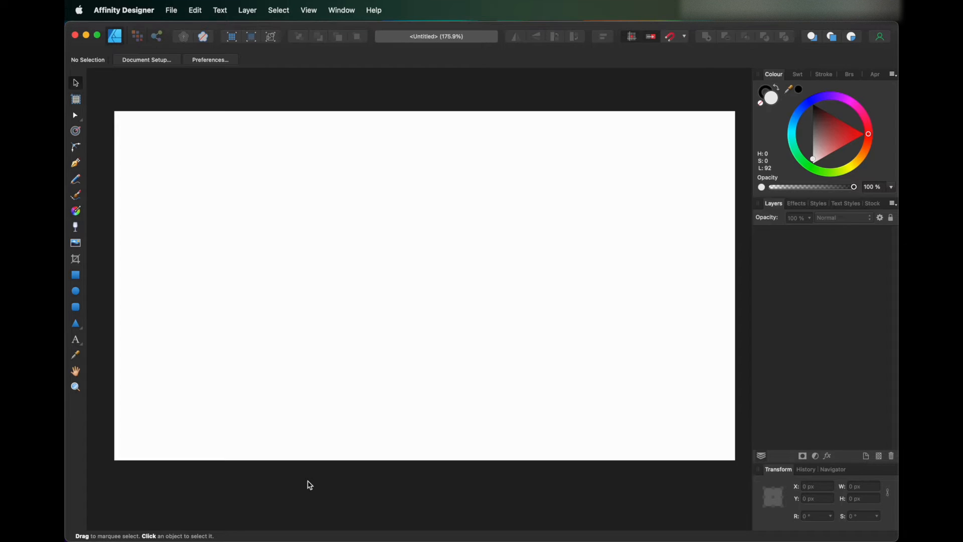
click(81, 245)
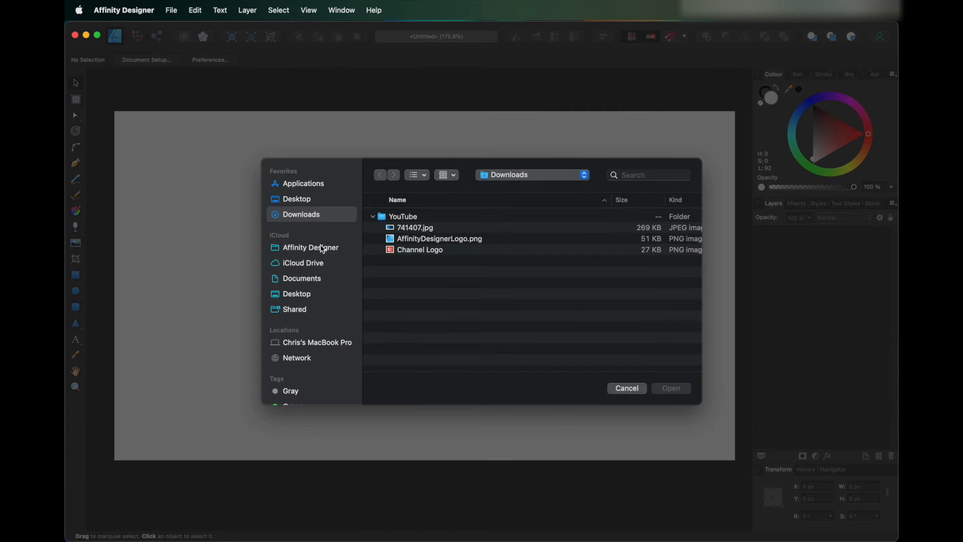
click(425, 230)
click(673, 389)
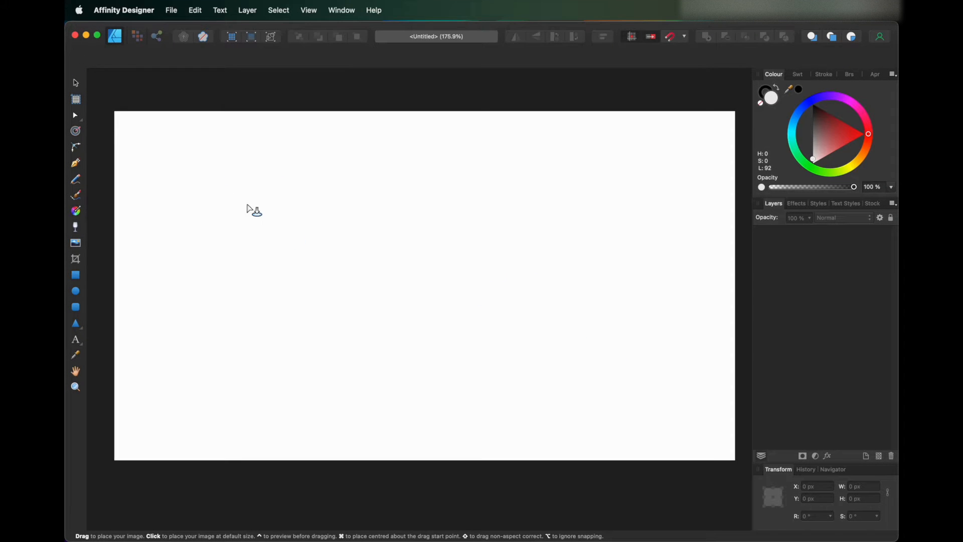
click(431, 245)
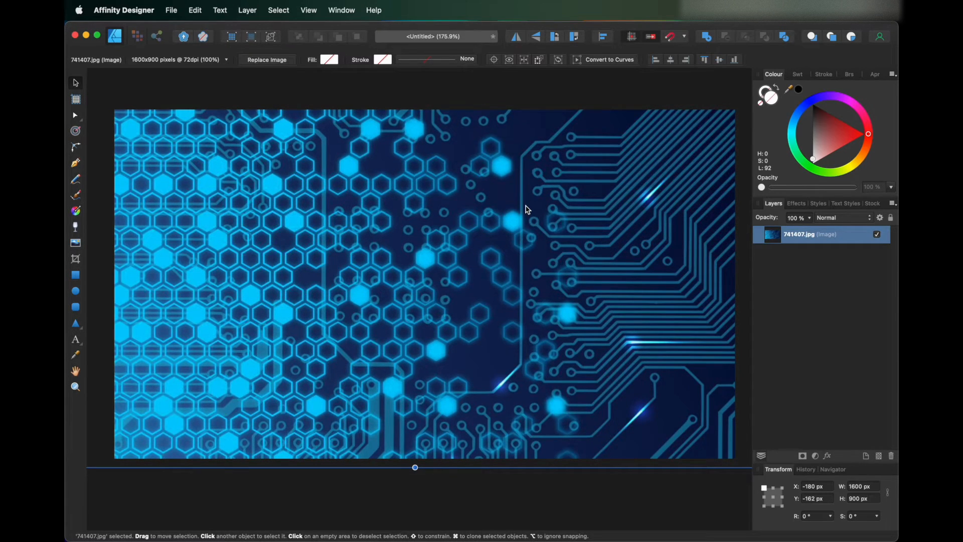
Scale the placed image proportionally to about 1370 × 771 px and position it to cover the whole page, then deselect it
key(super+minus)
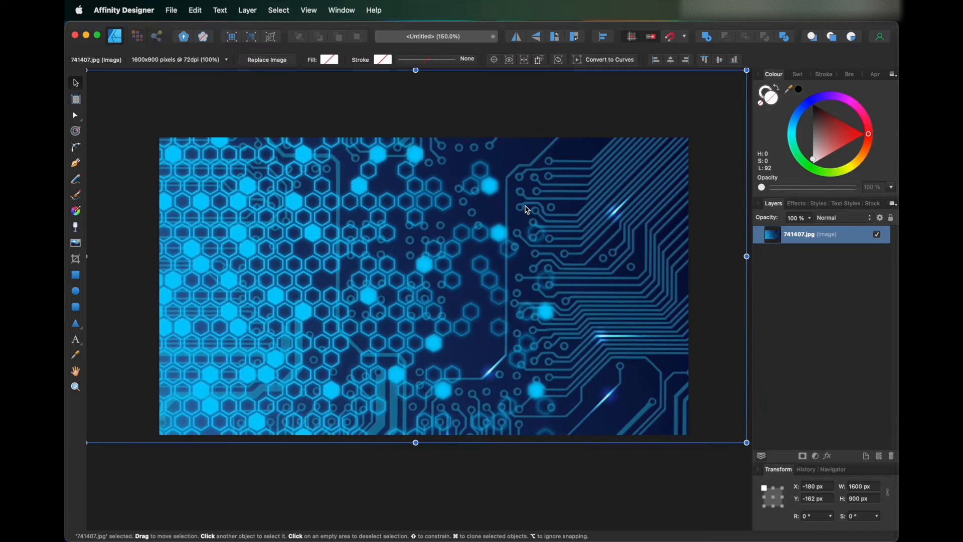
key(super+minus)
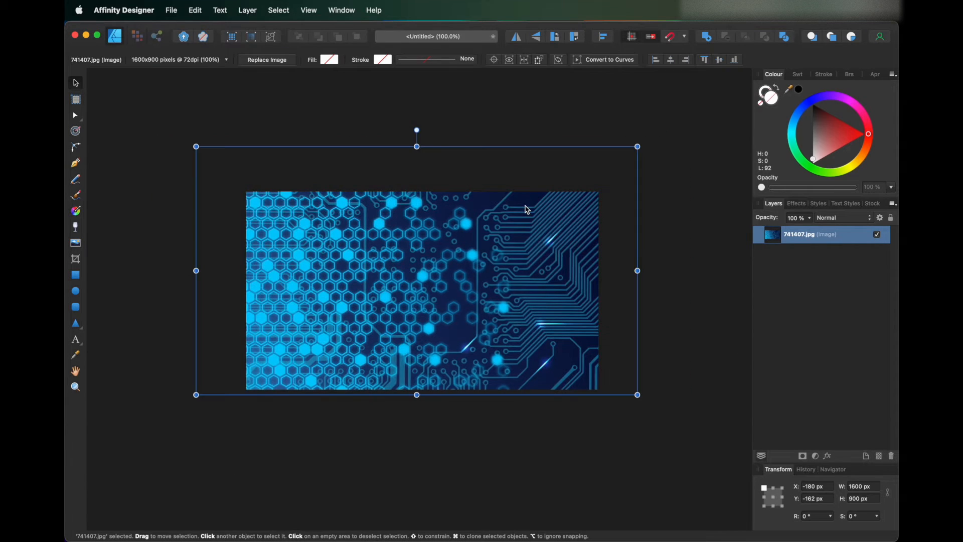
drag(428, 278, 442, 295)
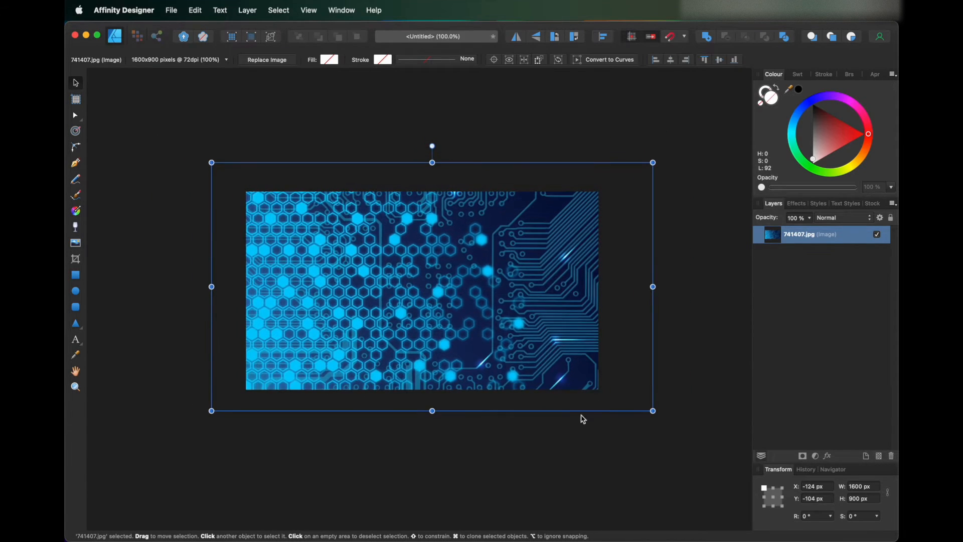
drag(653, 410, 472, 309)
drag(443, 296, 599, 390)
drag(284, 214, 240, 189)
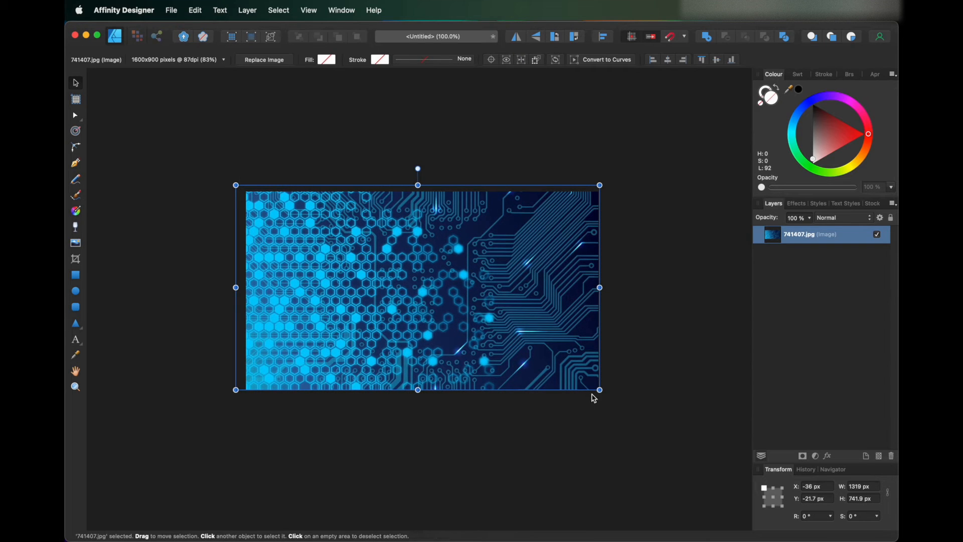
drag(601, 392, 614, 403)
drag(516, 334, 516, 331)
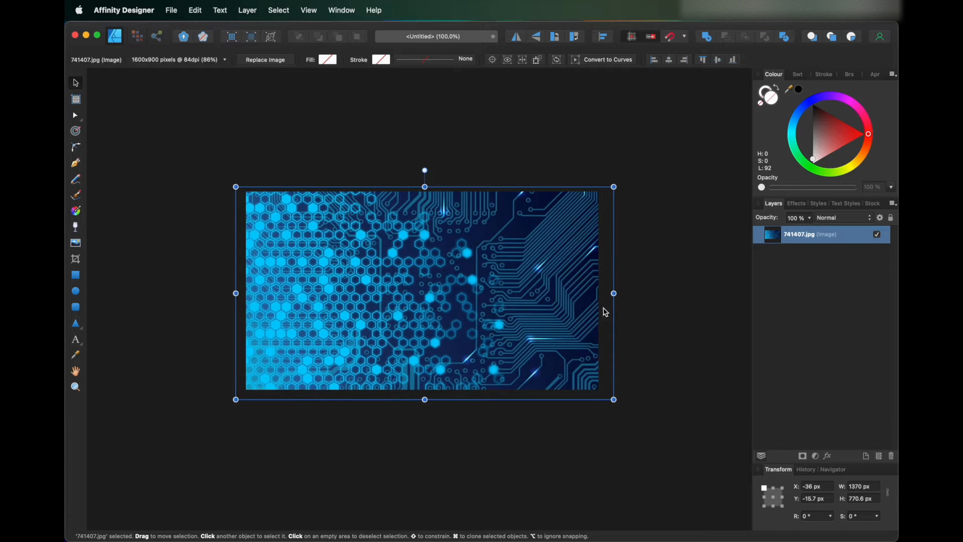
click(655, 304)
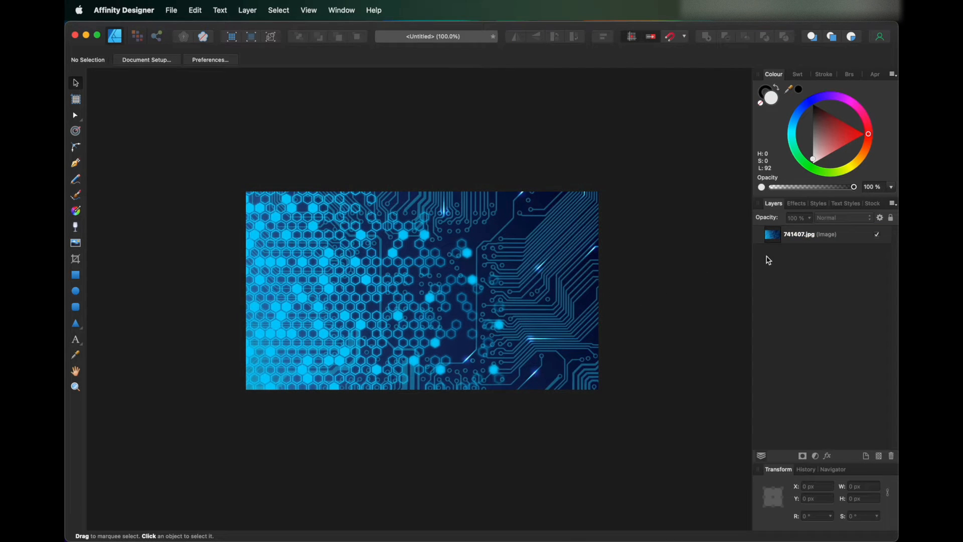
Rename the 741407.jpg image layer to Background.jpg
click(801, 241)
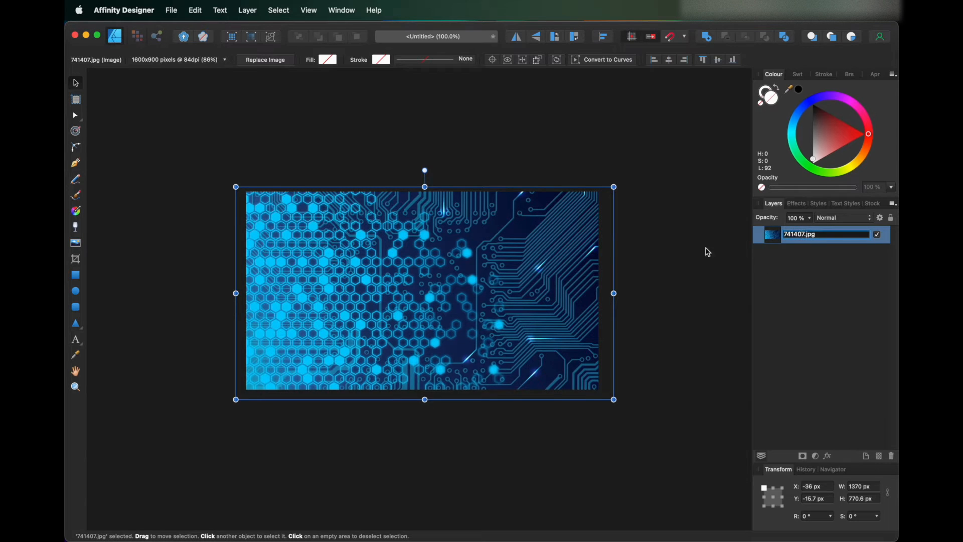
click(821, 256)
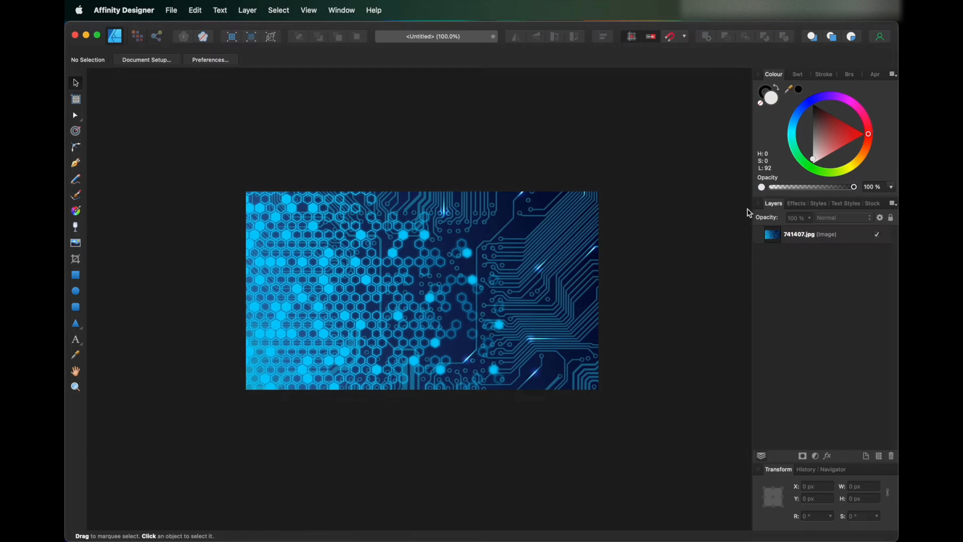
click(805, 235)
double_click(806, 236)
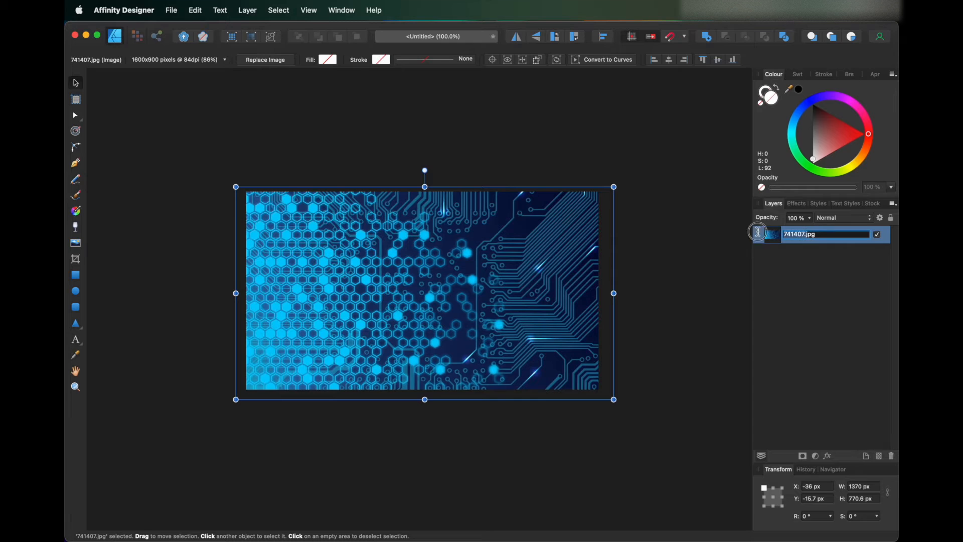
text(Background)
click(809, 271)
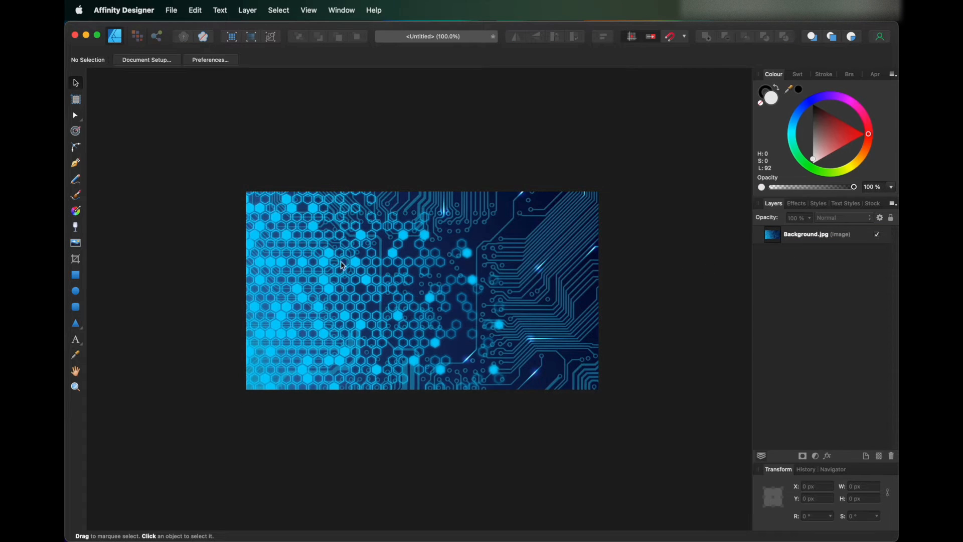
Nudge the background image to about X -49 px, Y -18.7 px, keeping the page fully covered
scroll(336, 342, left, 1)
scroll(347, 259, up, 1)
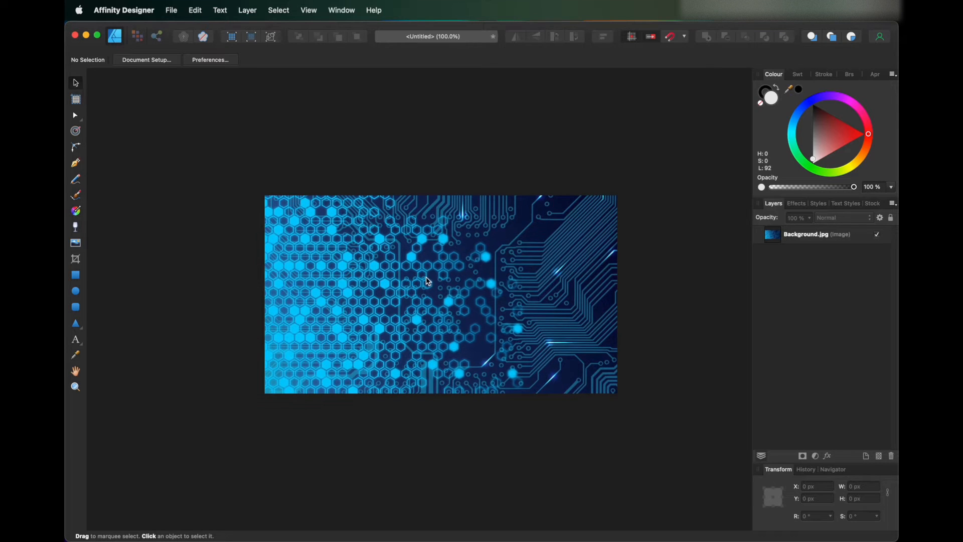
click(489, 255)
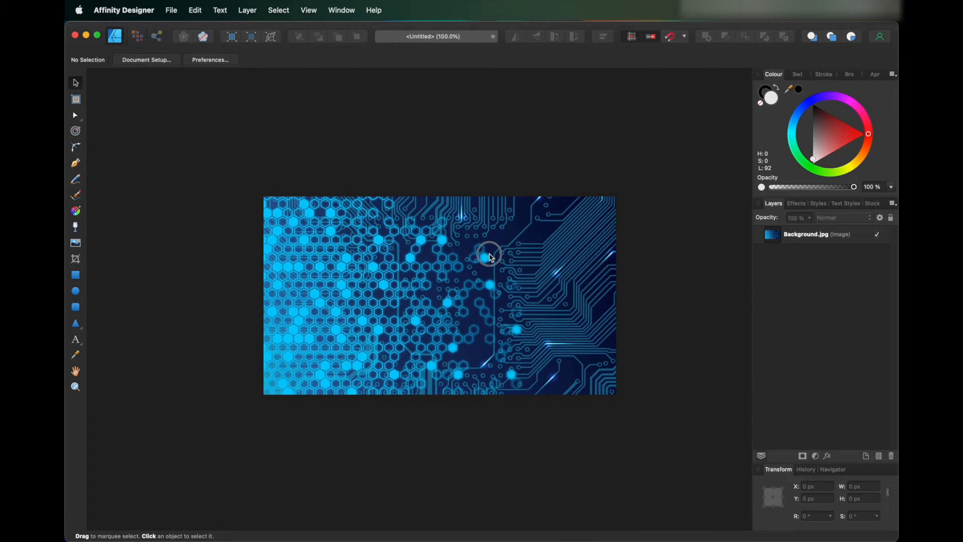
mouse_move(423, 262)
mouse_down()
mouse_move(383, 246)
mouse_move(476, 264)
mouse_move(421, 261)
mouse_up()
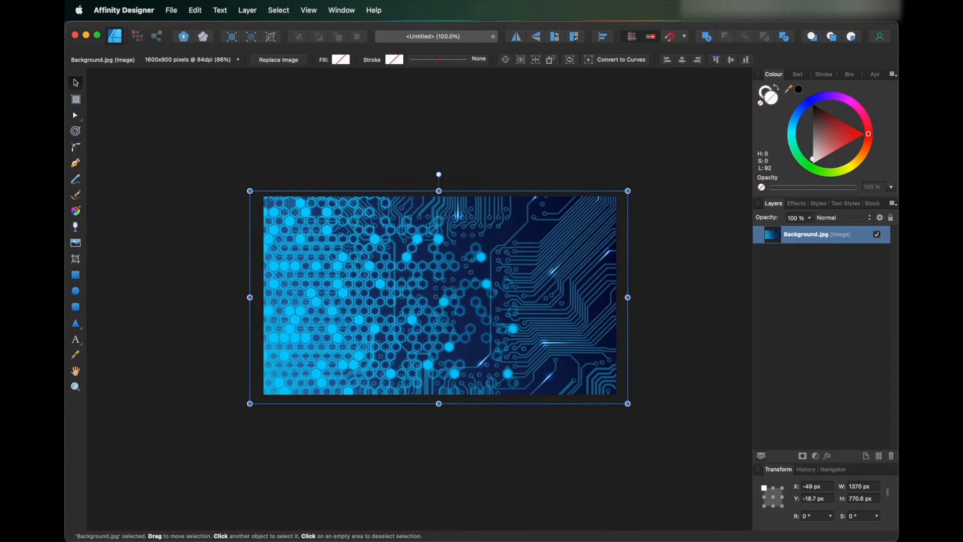
Lock the Background.jpg layer and deselect it
click(817, 249)
click(811, 242)
click(795, 271)
click(797, 240)
right_click(767, 240)
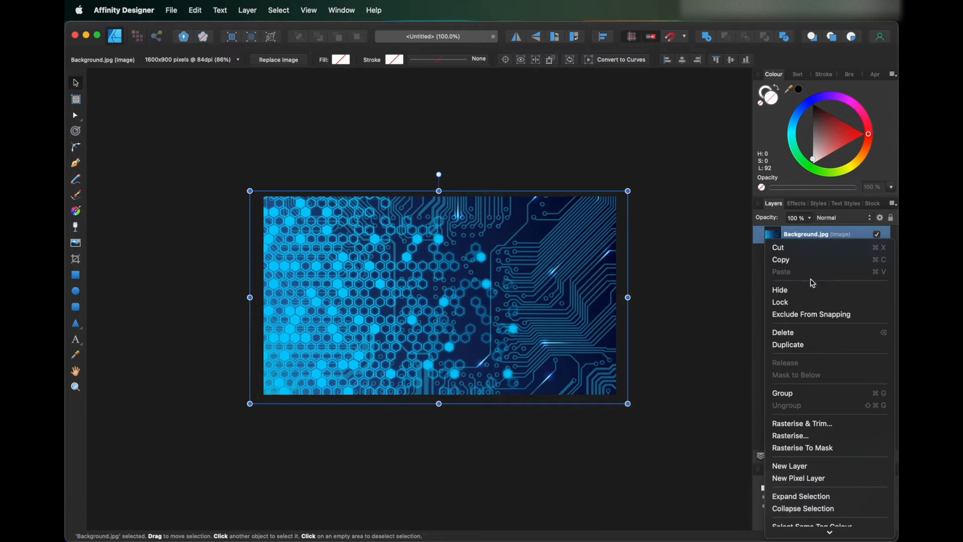
click(802, 302)
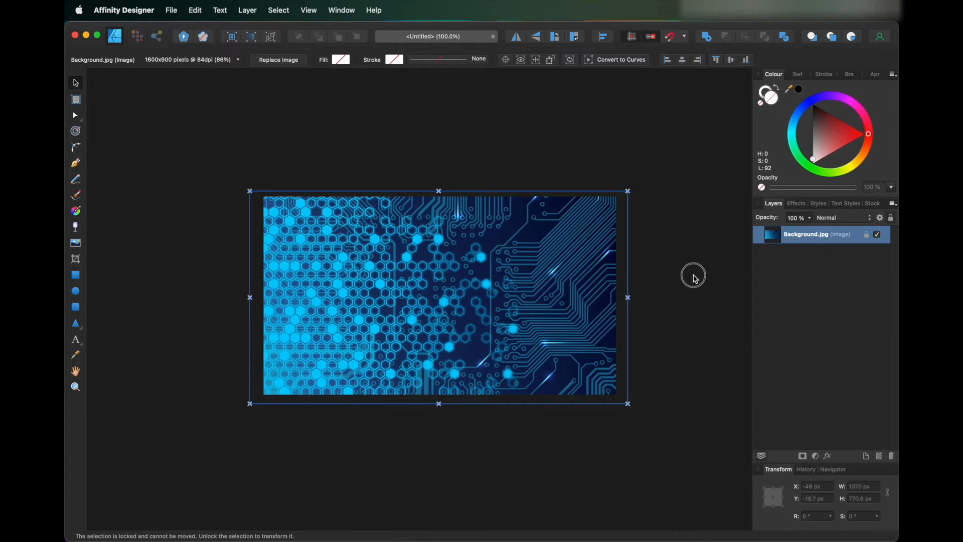
click(530, 274)
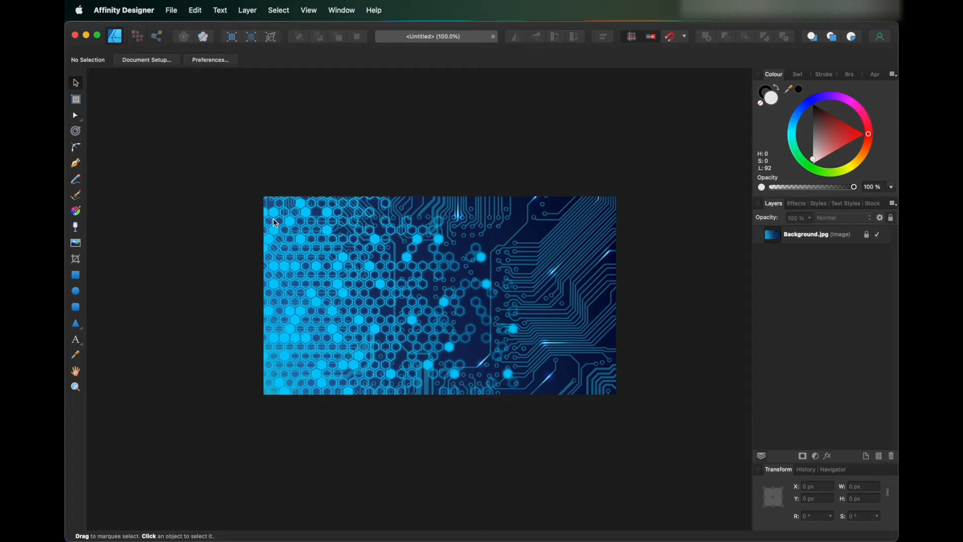
scroll(275, 222, left, 3)
scroll(275, 222, down, 2)
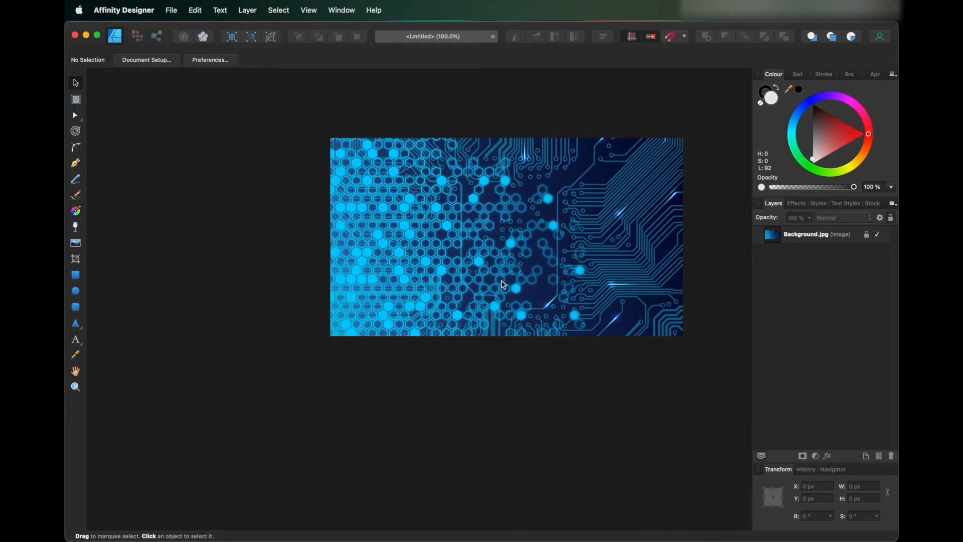
scroll(494, 287, right, 1)
scroll(494, 288, up, 1)
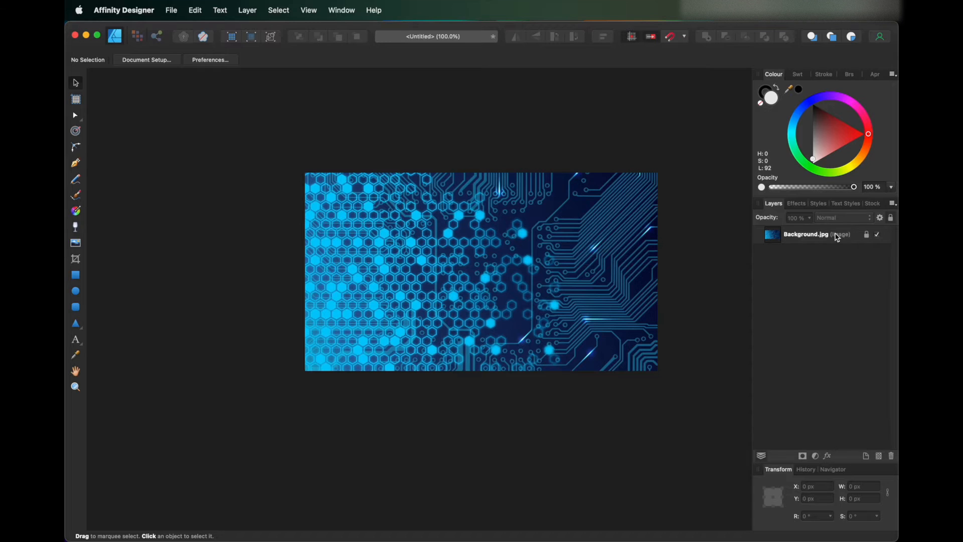
scroll(629, 247, up, 1)
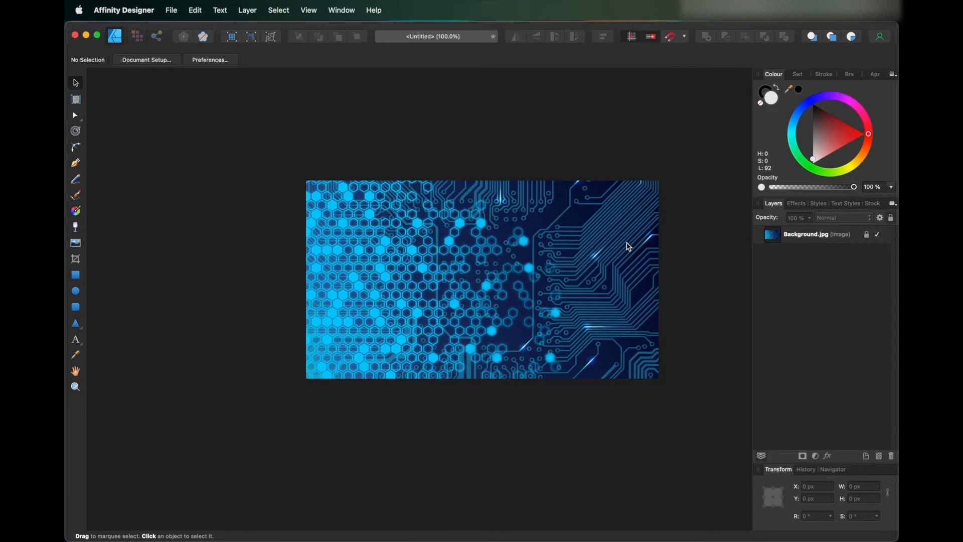
Place the Channel Logo image near the page's upper-right corner, scaled proportionally to about 275 × 248.6 px at X 954 px, Y 37 px
key(super+plus)
scroll(620, 251, right, 5)
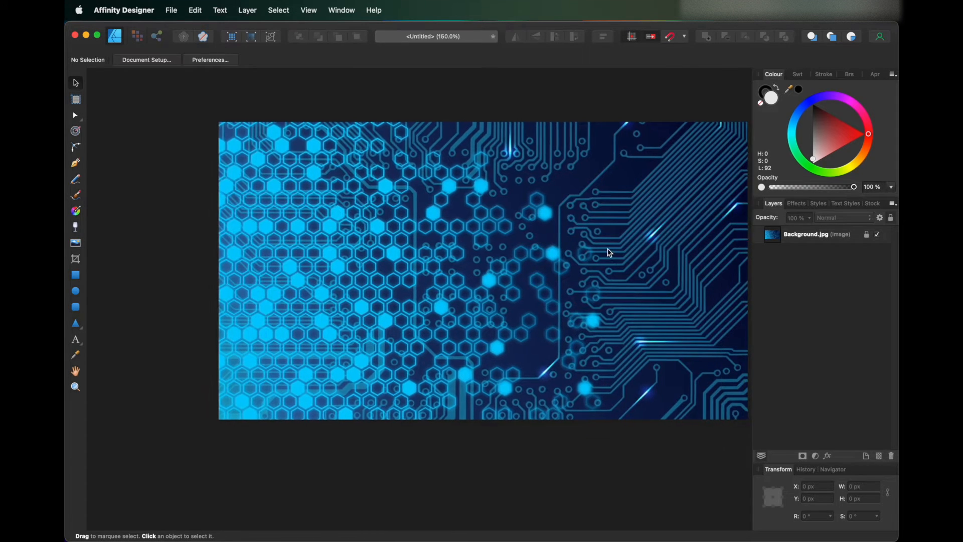
scroll(600, 251, up, 2)
scroll(597, 253, left, 1)
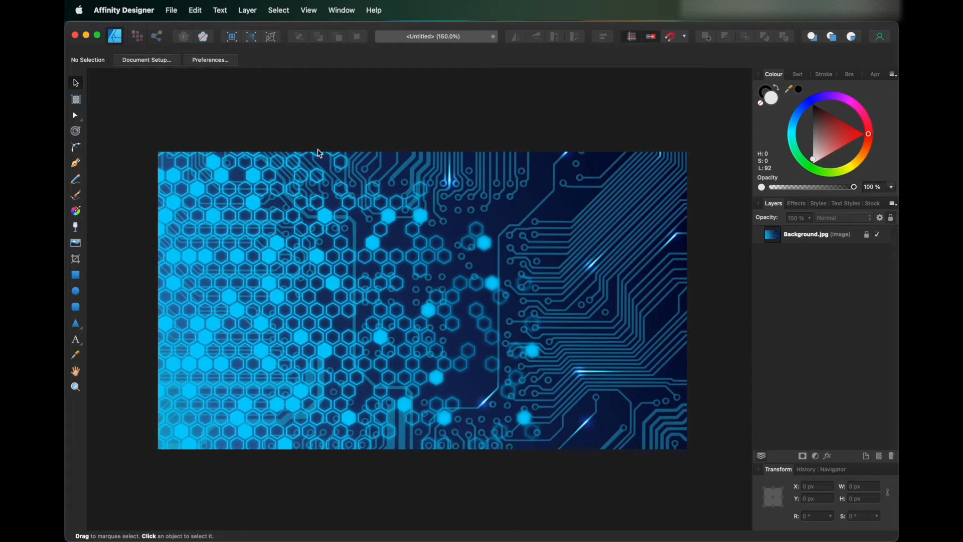
click(76, 245)
double_click(416, 251)
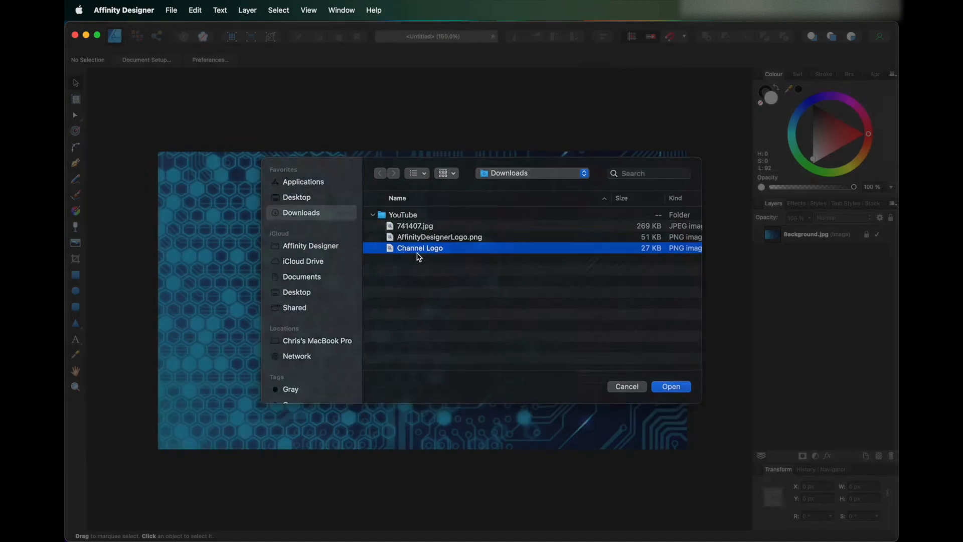
click(532, 235)
drag(532, 235, 521, 253)
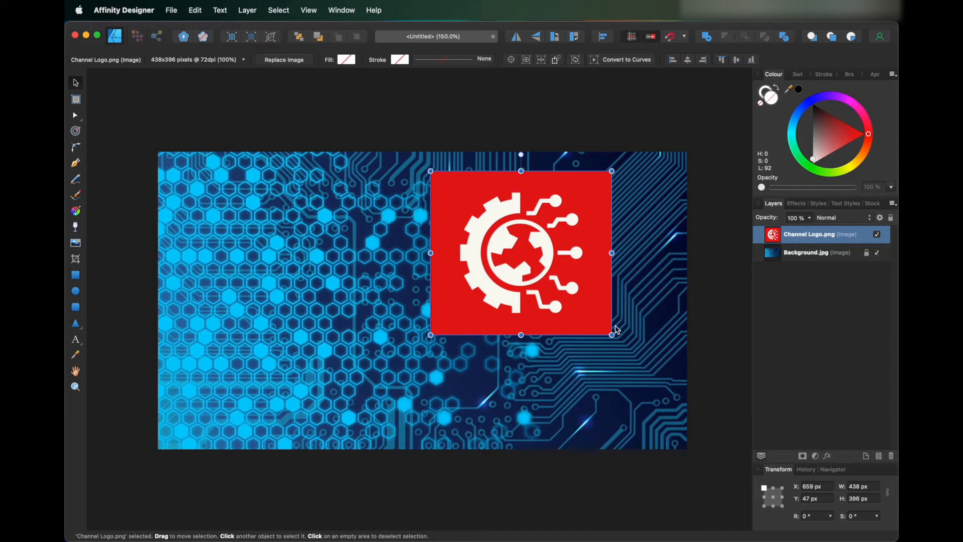
drag(611, 334, 626, 234)
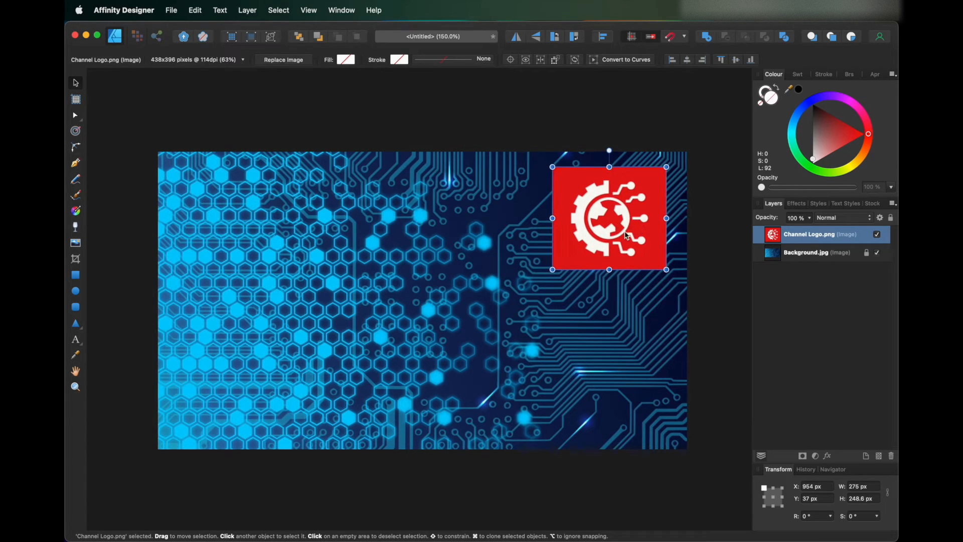
click(634, 129)
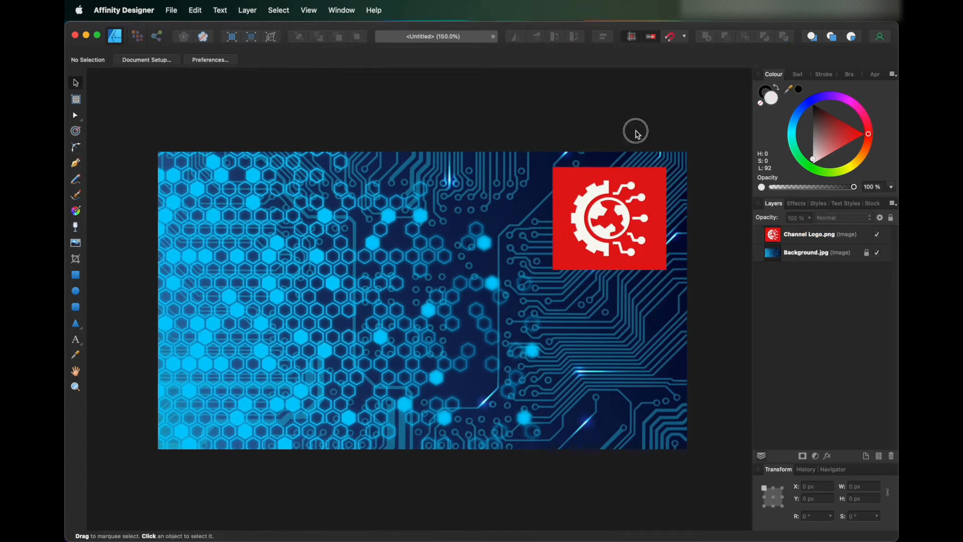
Sample the bright blue of the background's hexagons and apply it as the channel logo's fill colour, then deselect the logo
click(76, 356)
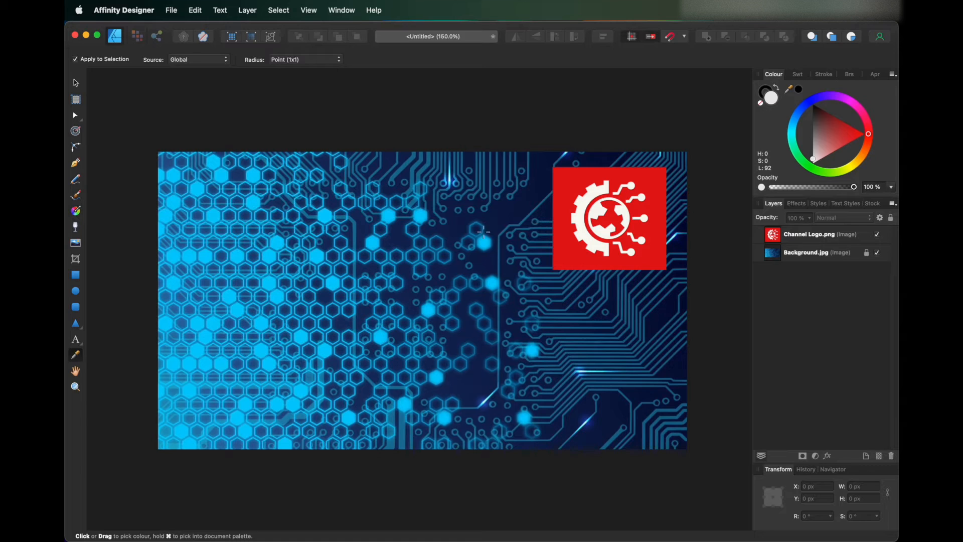
click(279, 243)
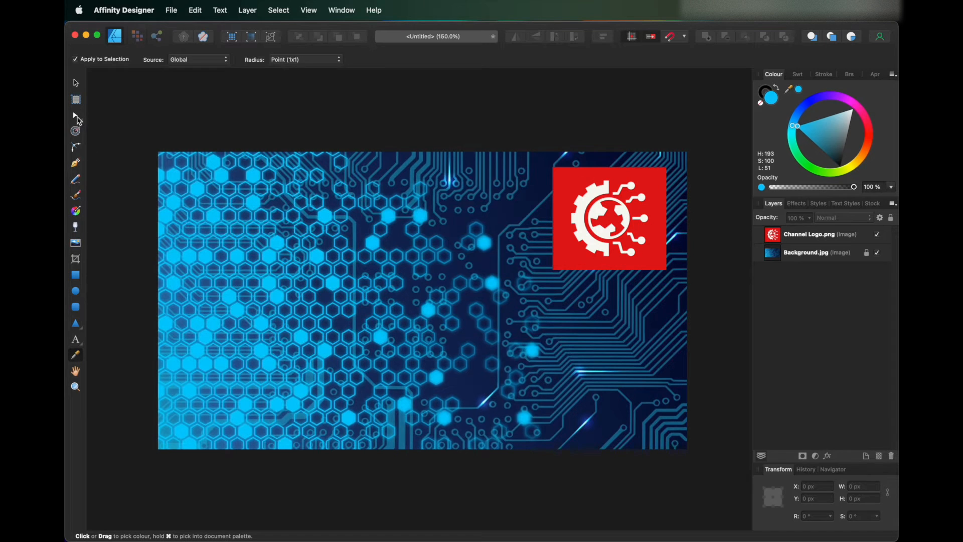
click(76, 83)
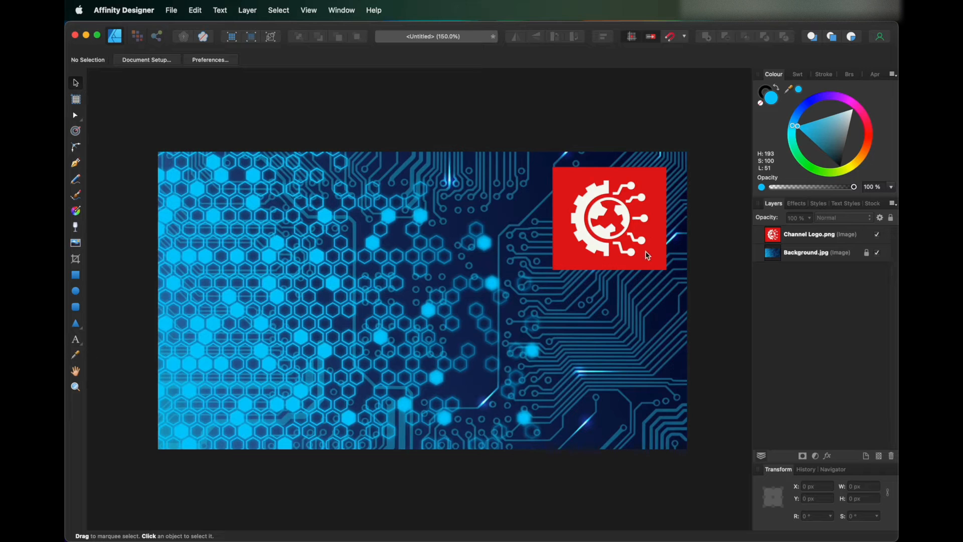
click(579, 181)
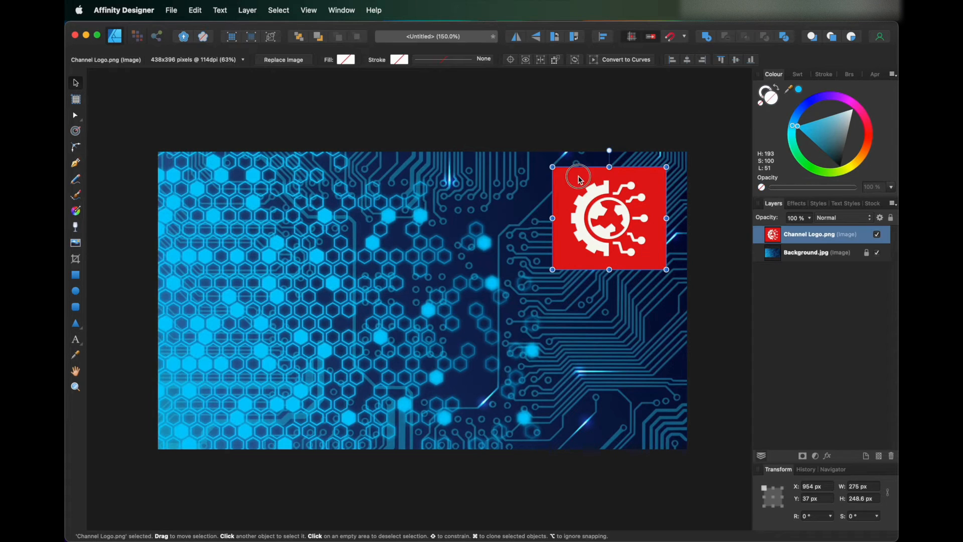
click(795, 90)
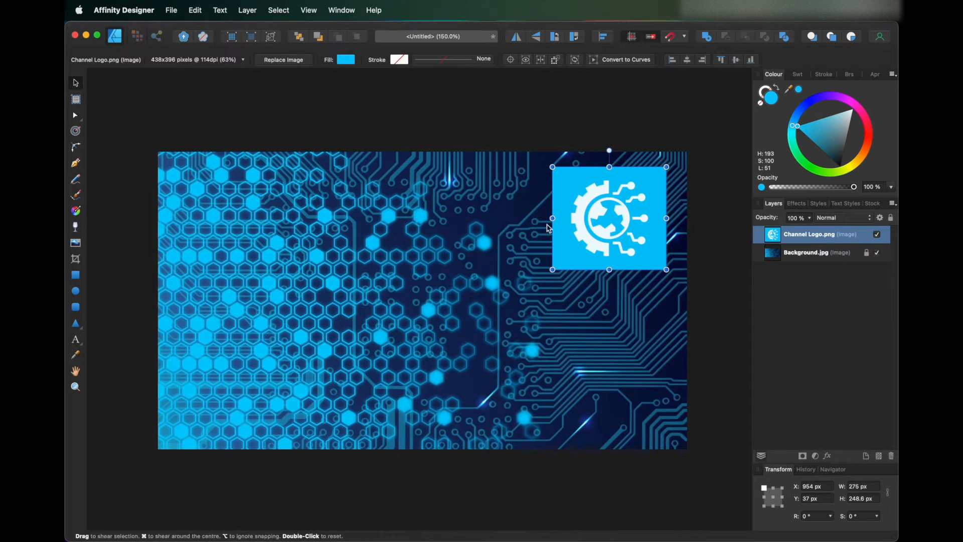
click(565, 148)
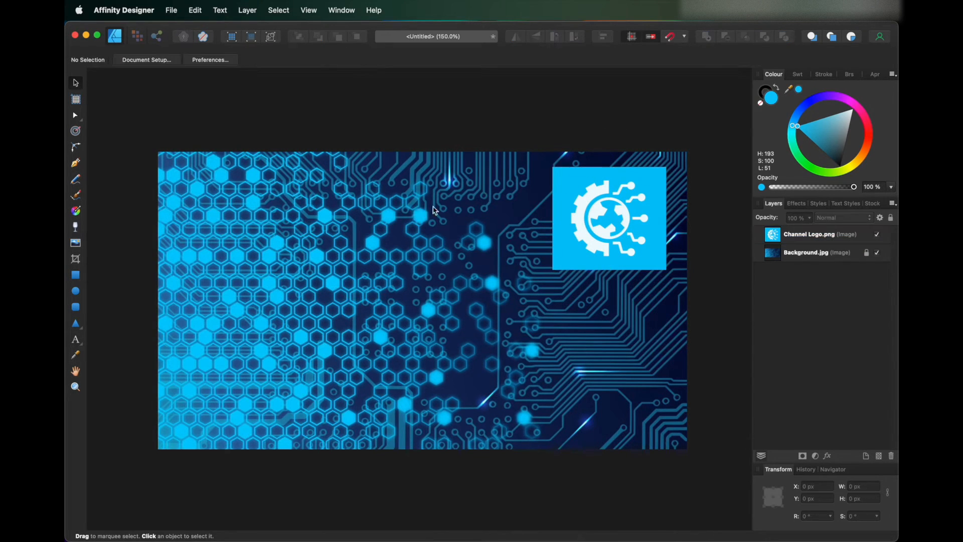
Scale the channel logo down proportionally to about 248 × 224.2 px and position it at about X 984 px, Y 34 px
click(598, 209)
scroll(652, 245, left, 3)
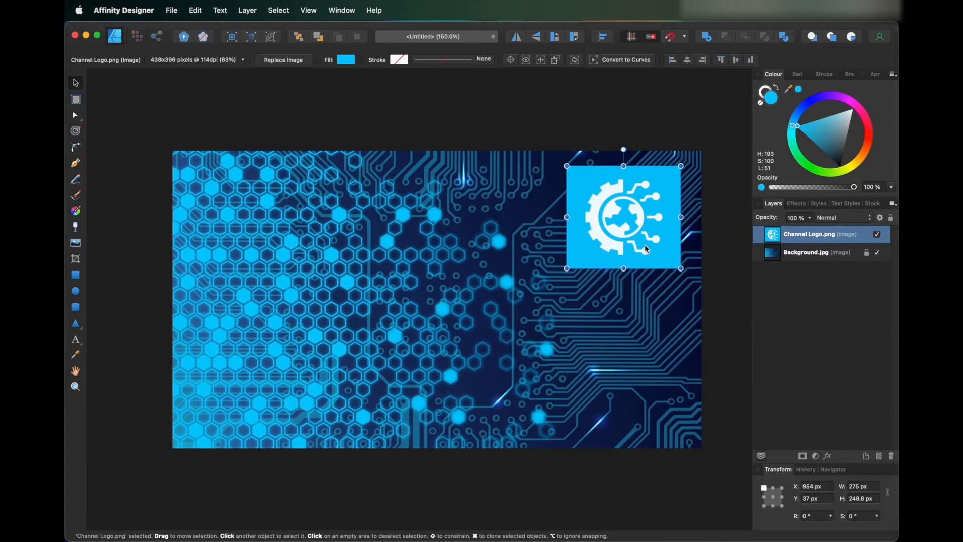
drag(681, 268, 670, 258)
drag(637, 213, 650, 212)
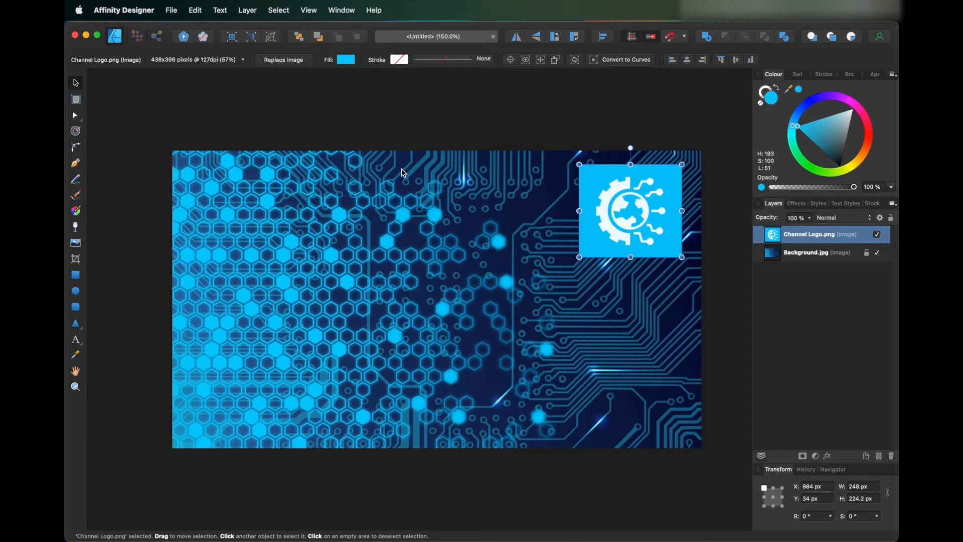
click(400, 143)
scroll(441, 202, right, 1)
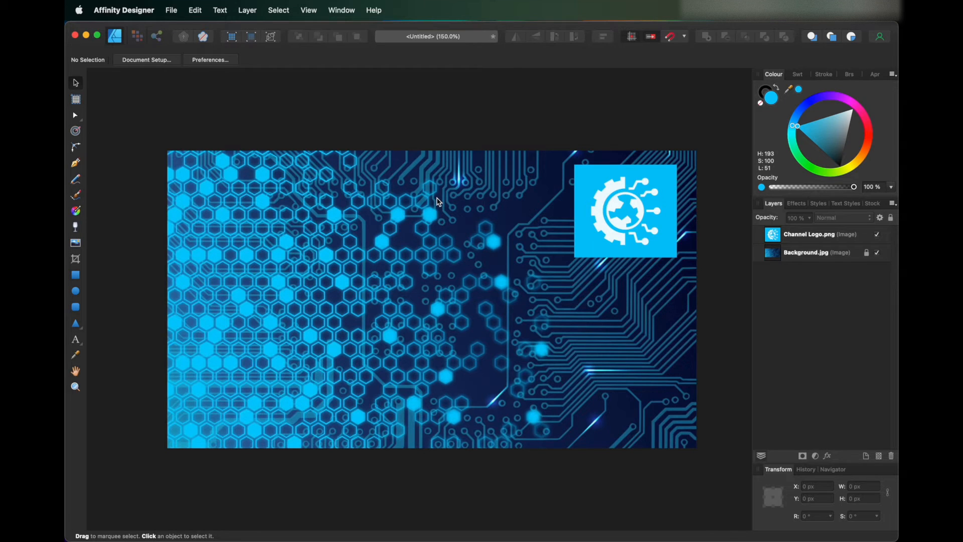
Draw a rectangle about 510 × 170 px and move it to about X 110 px, Y 47 px in the page's upper-left area
scroll(439, 202, down, 2)
key(m)
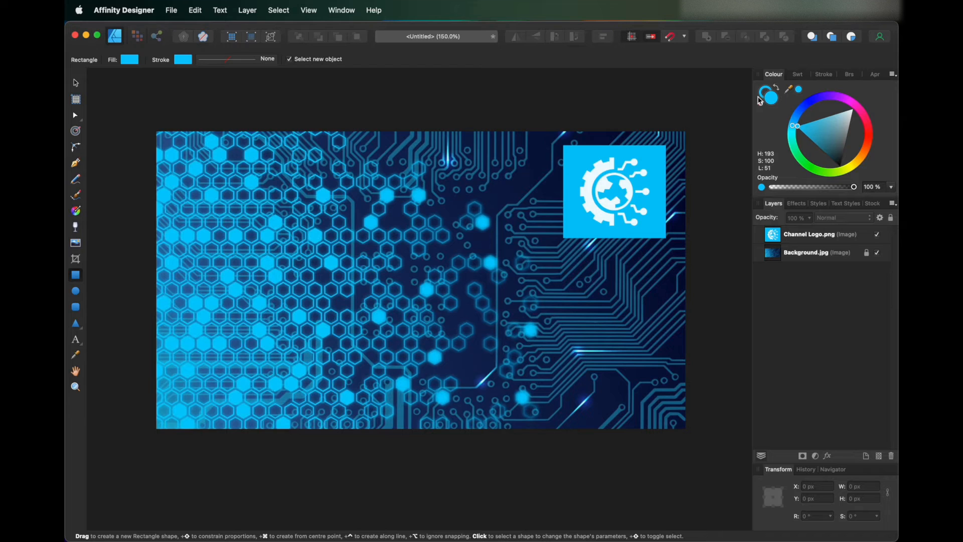
scroll(651, 80, right, 3)
scroll(555, 86, left, 3)
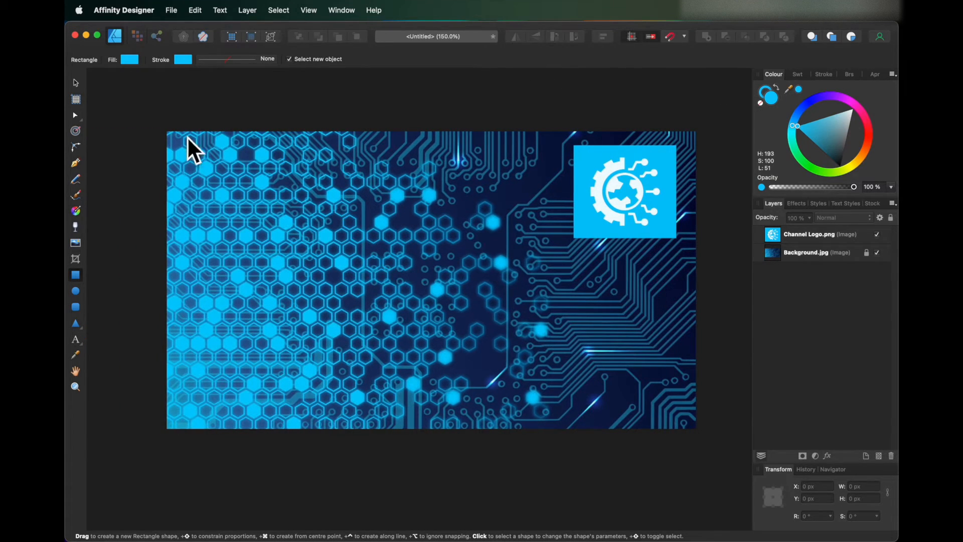
scroll(331, 218, right, 1)
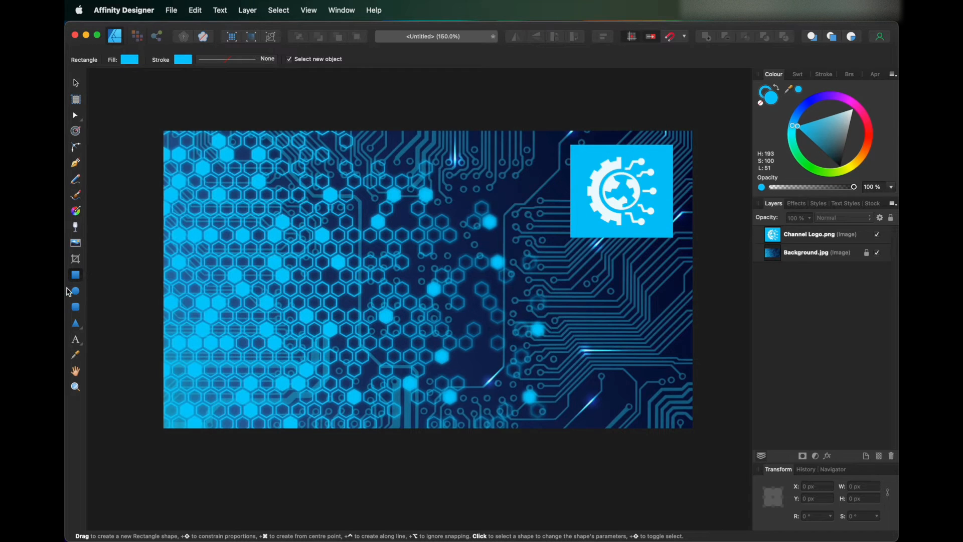
click(76, 307)
click(79, 273)
drag(233, 170, 443, 240)
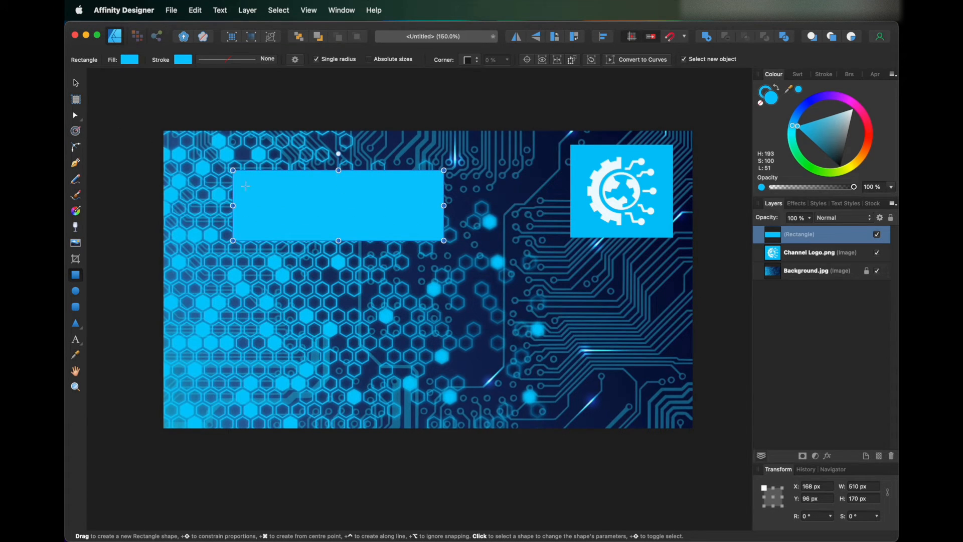
drag(265, 174, 240, 153)
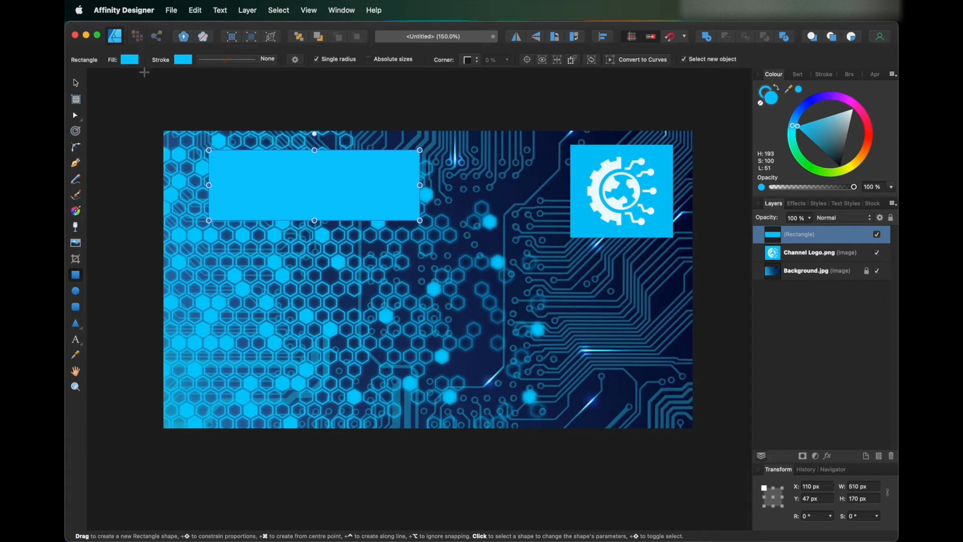
Change the rectangle's fill to violet-blue by setting its hue to 254
scroll(175, 88, down, 1)
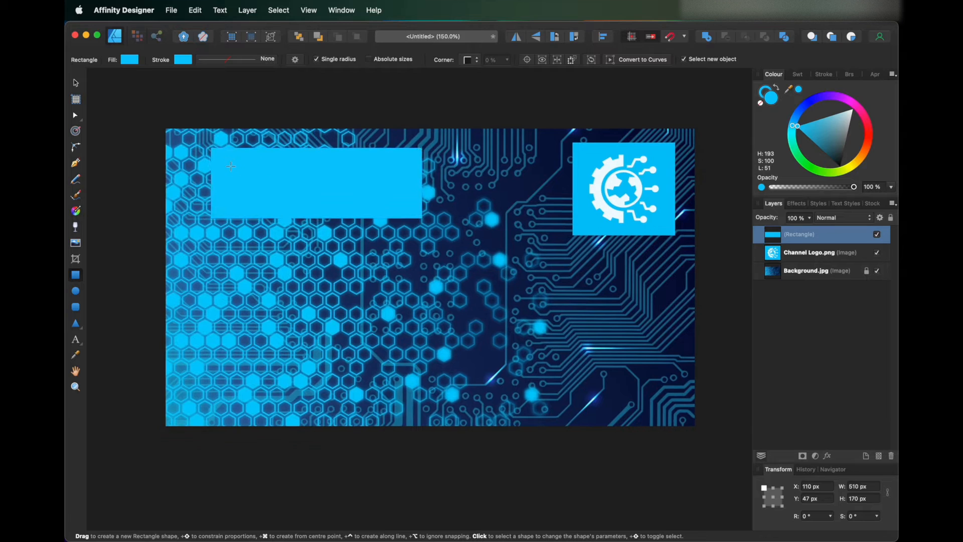
click(133, 60)
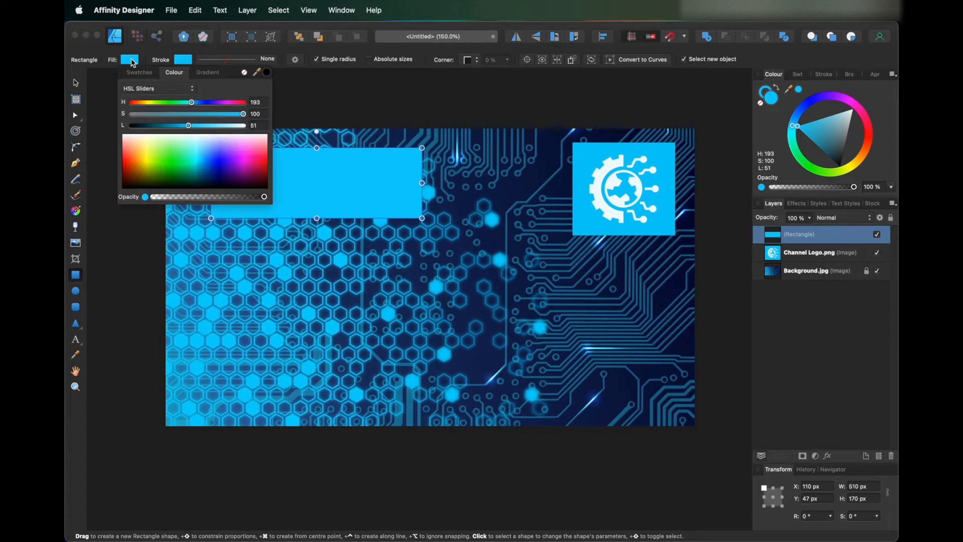
drag(192, 103, 210, 103)
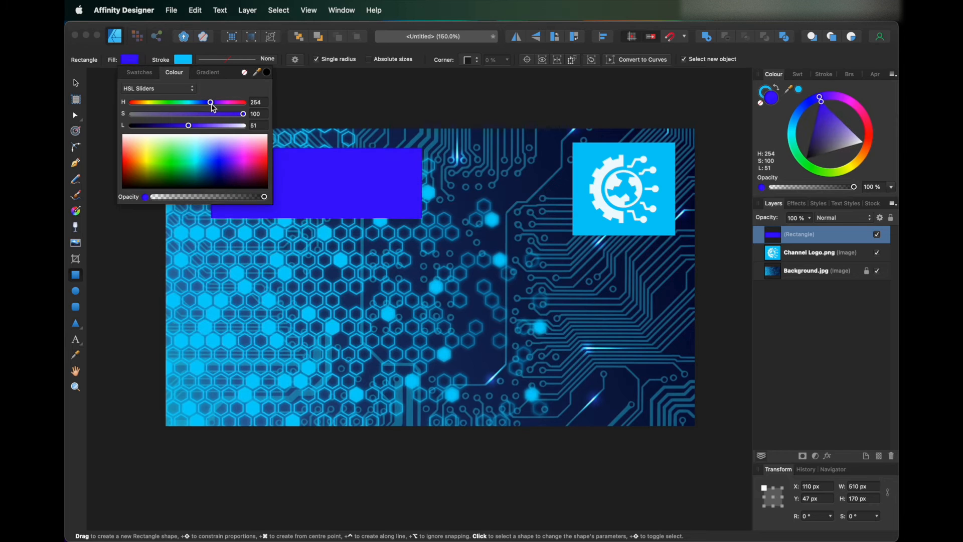
Give the rectangle a solid outline with a stroke width of 28 pt
click(183, 58)
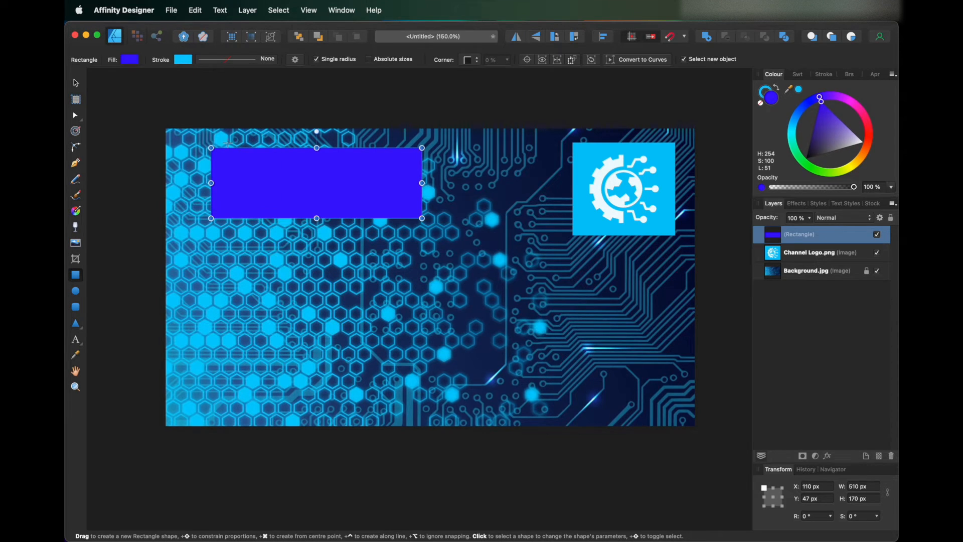
click(236, 62)
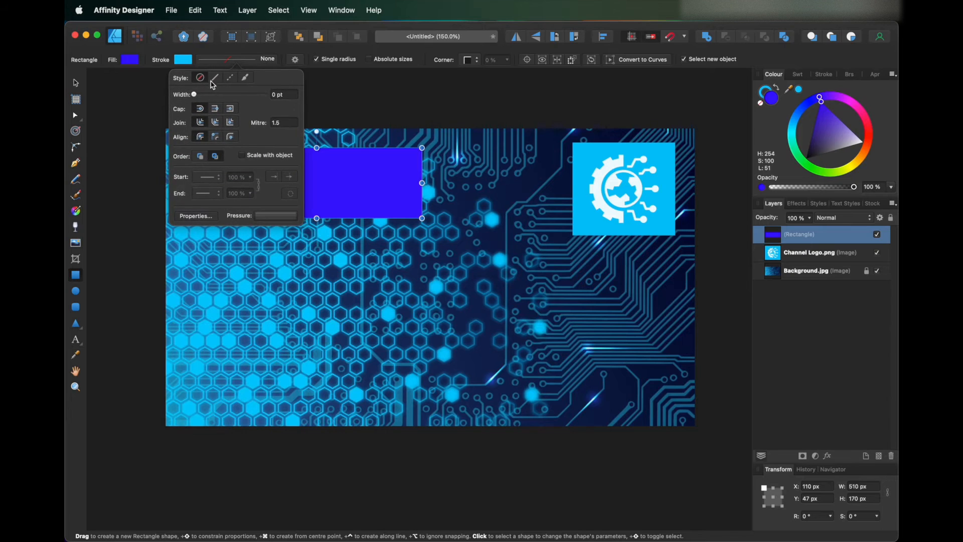
drag(208, 94, 238, 94)
click(189, 63)
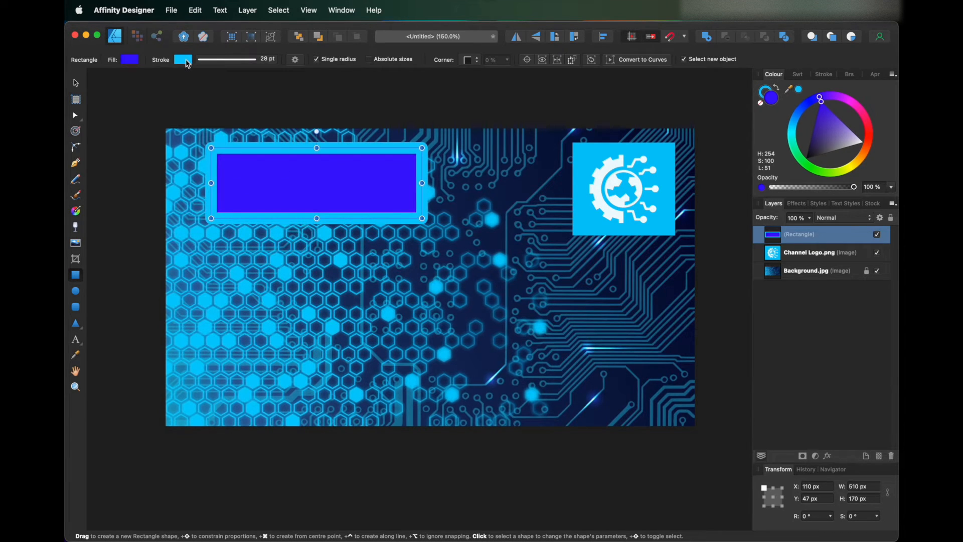
Shift the hue of the rectangle's stroke colour to purple and deselect the rectangle
click(183, 60)
drag(245, 102, 269, 102)
click(367, 113)
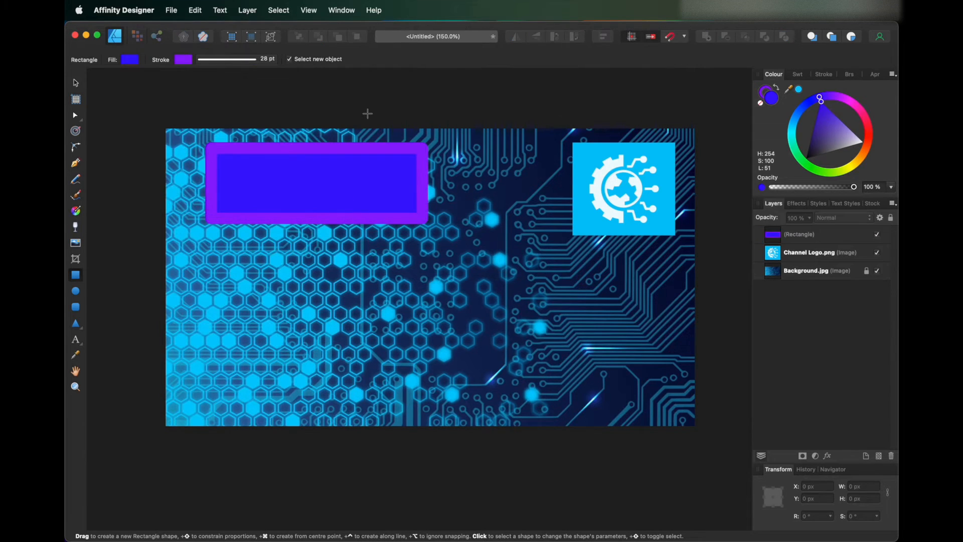
Undo the rectangle's purple stroke colour and its 28 pt stroke width
key(super+z)
key(super+z)
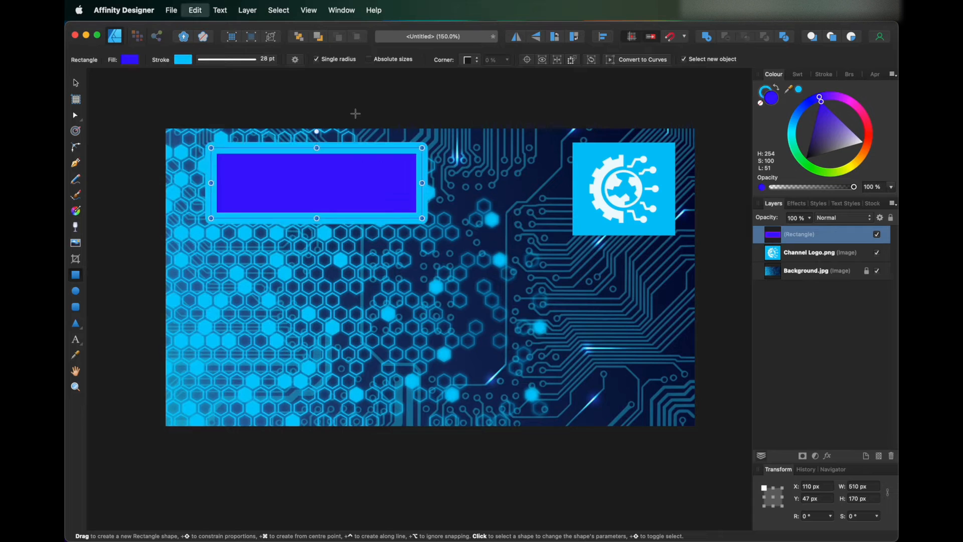
click(394, 133)
click(329, 164)
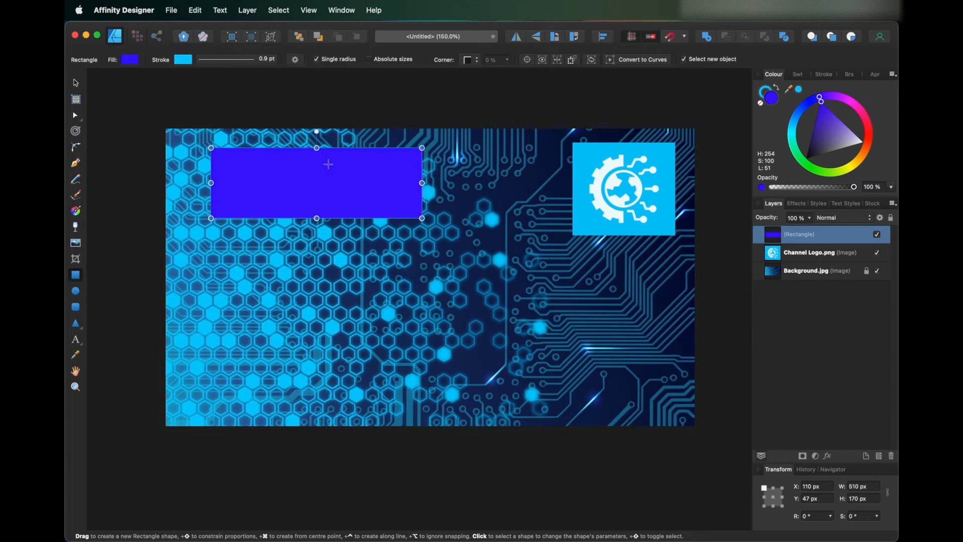
drag(322, 174, 370, 193)
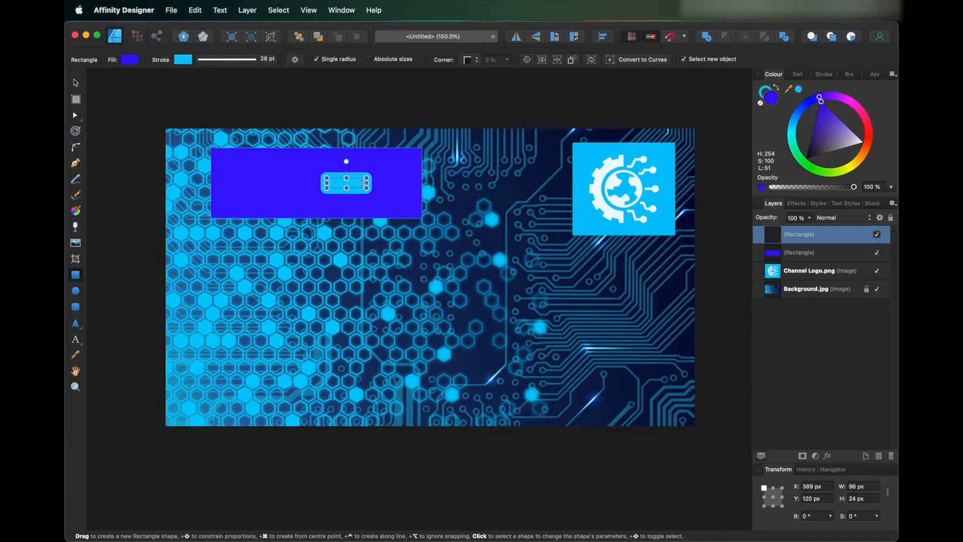
key(super+z)
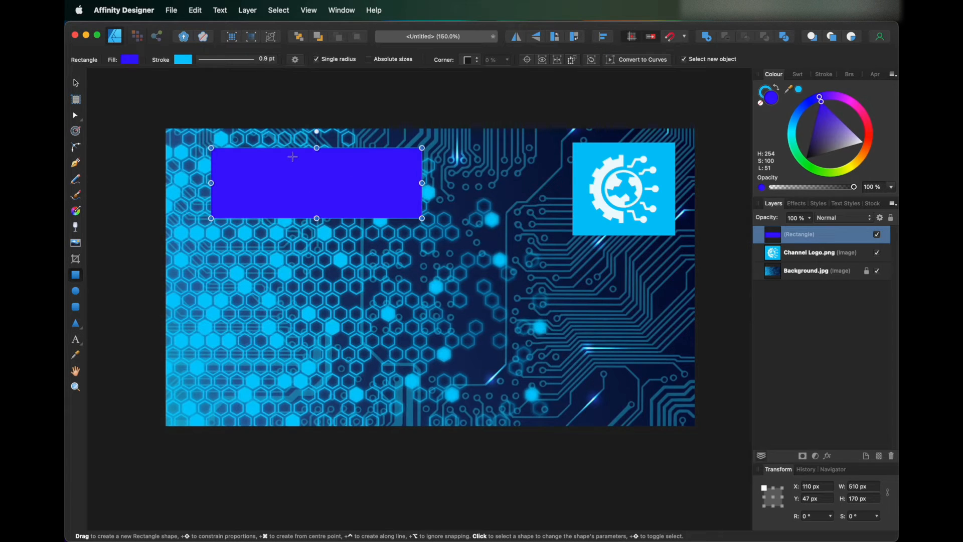
click(75, 82)
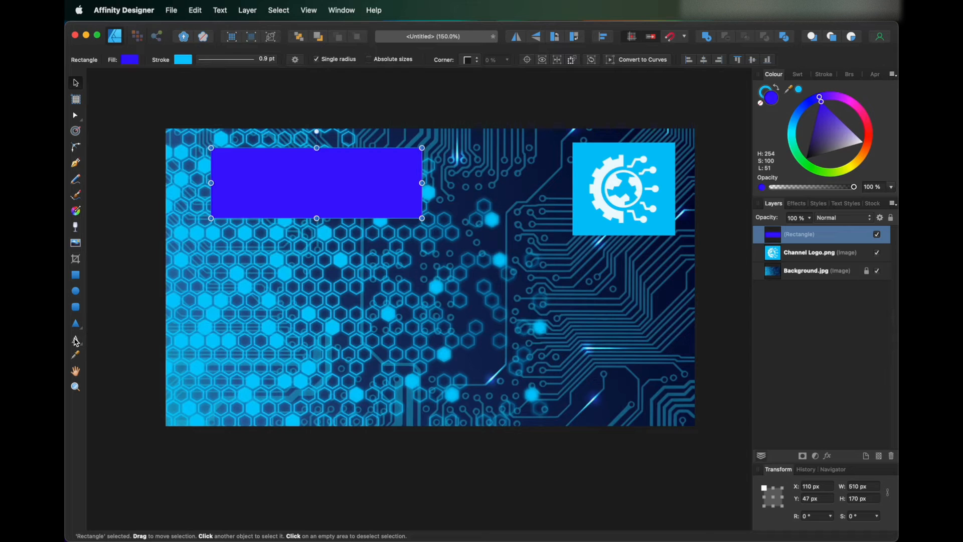
Fill the rectangle with the bright blue sampled from a background hexagon and remove its stroke
click(75, 355)
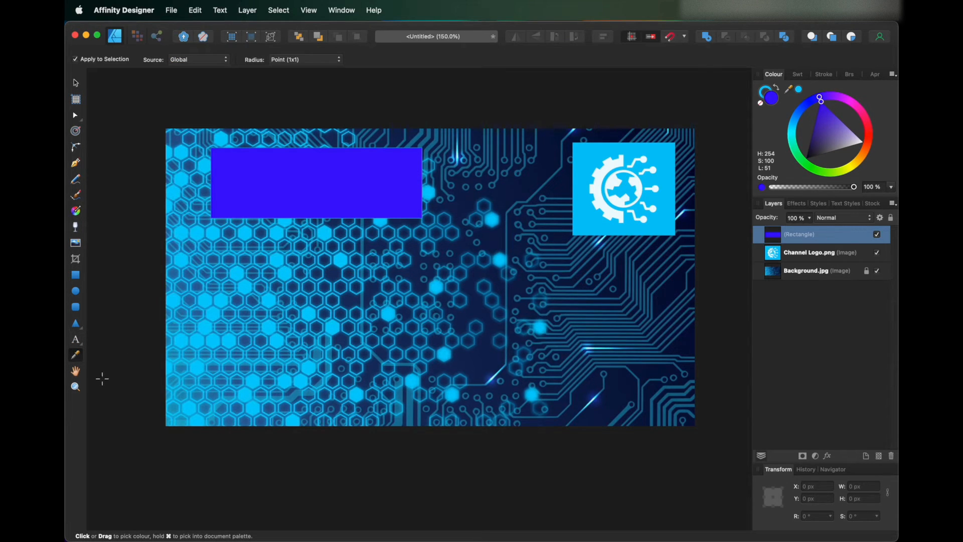
click(277, 259)
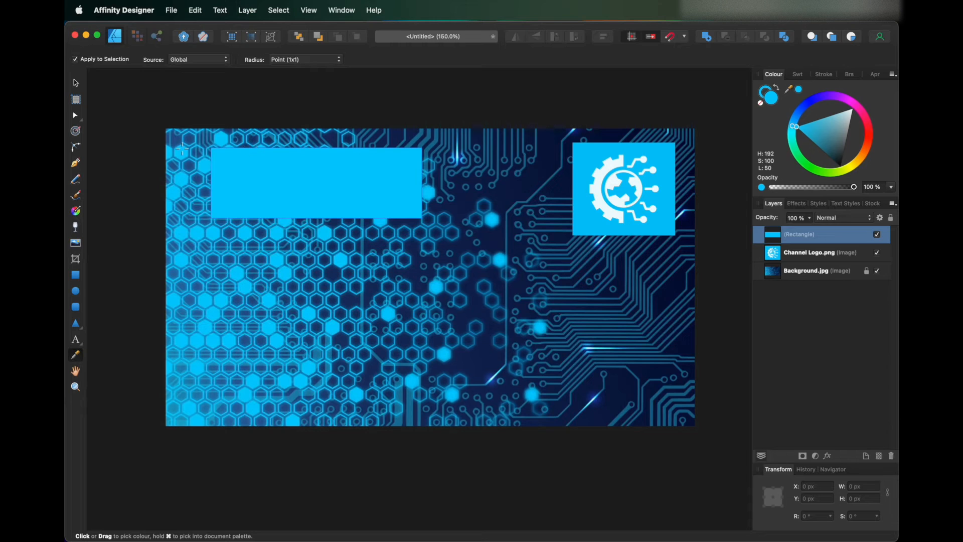
click(76, 83)
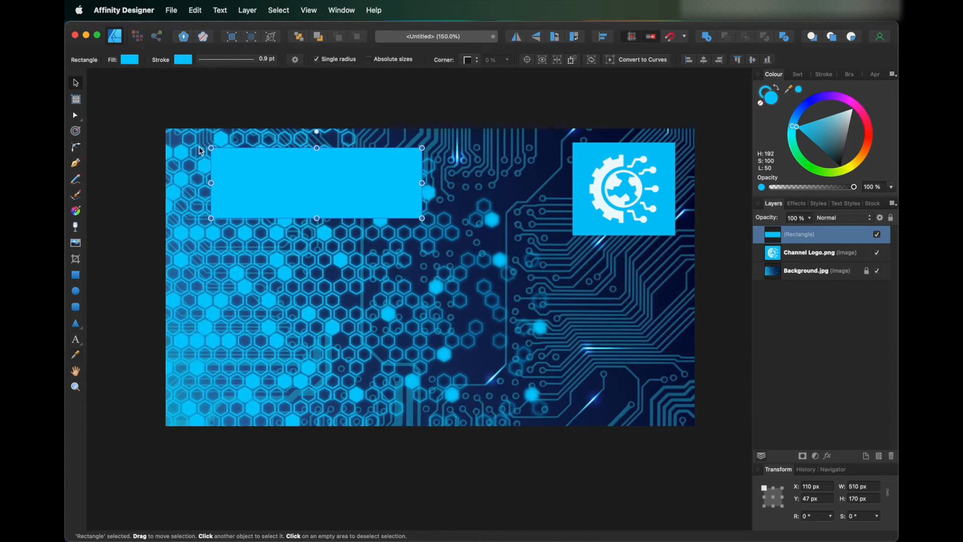
click(257, 63)
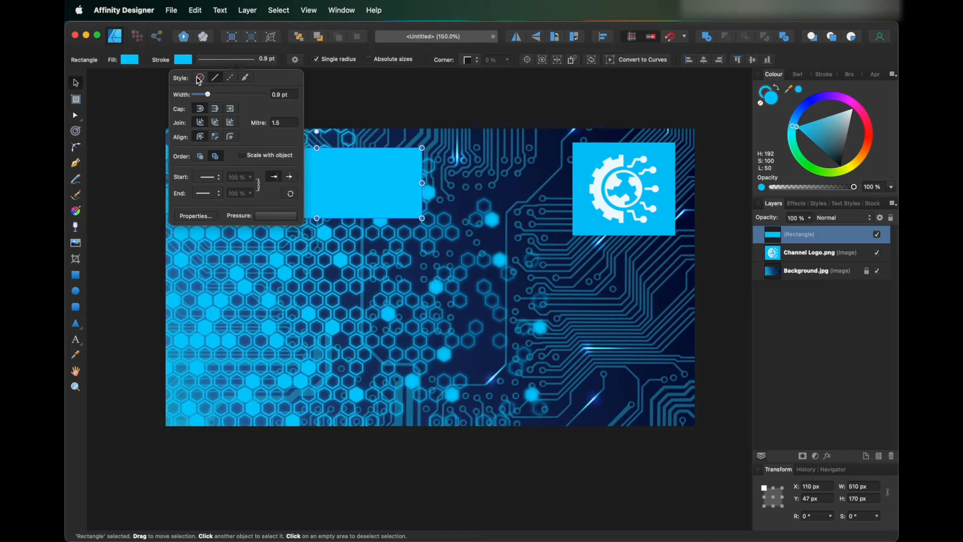
click(199, 78)
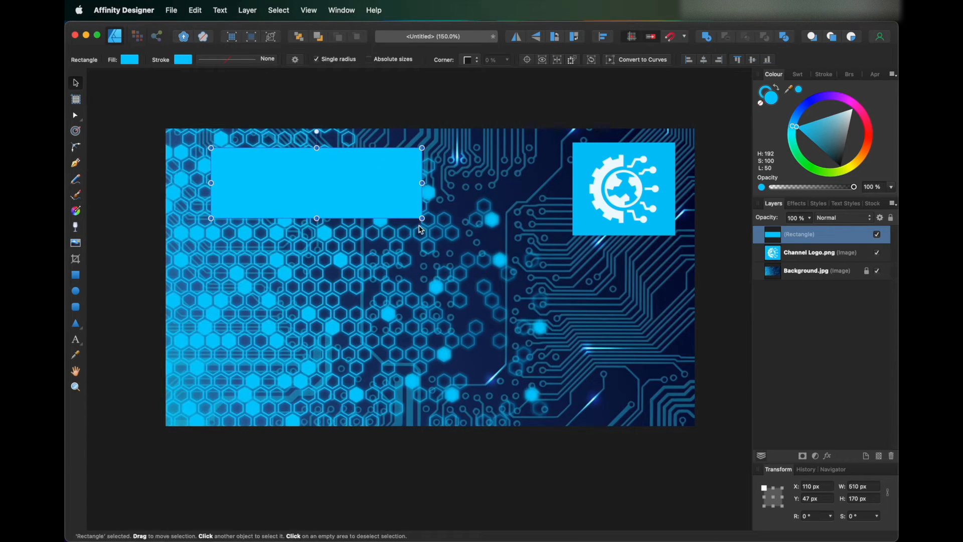
Enlarge the rectangle to about 770 × 287 px and place it near the canvas's upper-left corner at about X 46, Y 41 px
drag(421, 218, 456, 235)
drag(379, 199, 370, 199)
drag(445, 236, 484, 269)
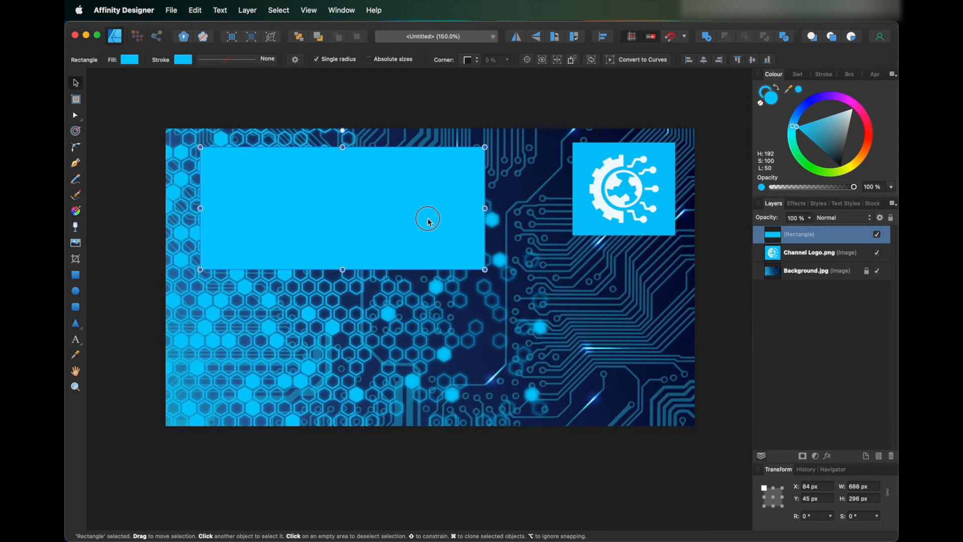
drag(429, 220, 413, 219)
drag(469, 268, 503, 262)
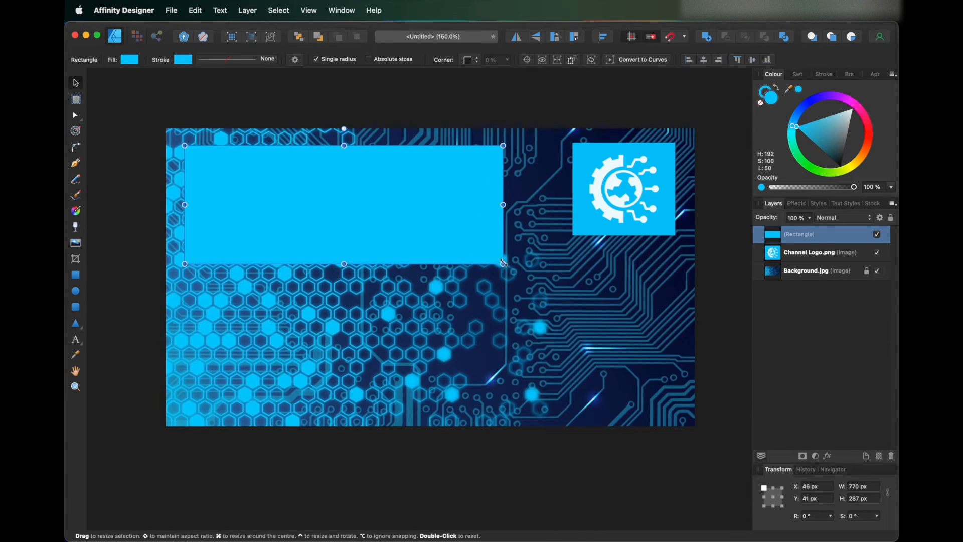
Try a 3D layer effect with a 15.5 px radius on the rectangle and switch it off again
scroll(602, 286, left, 1)
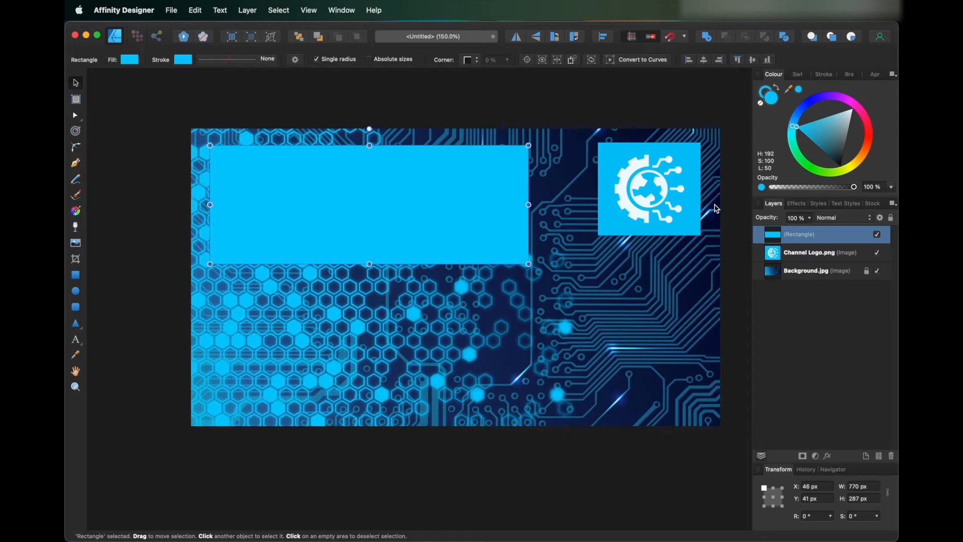
double_click(808, 235)
click(843, 249)
click(825, 232)
click(797, 204)
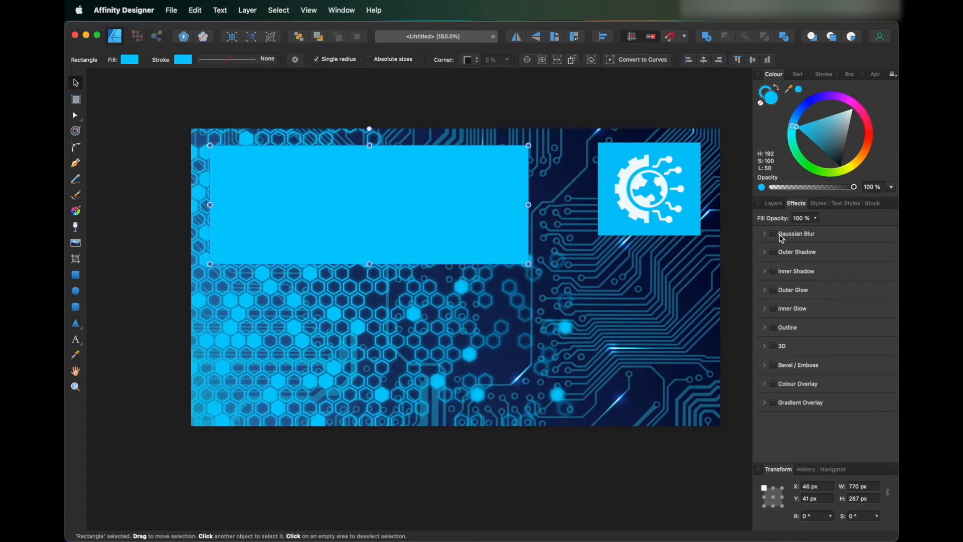
click(774, 346)
drag(810, 385, 819, 385)
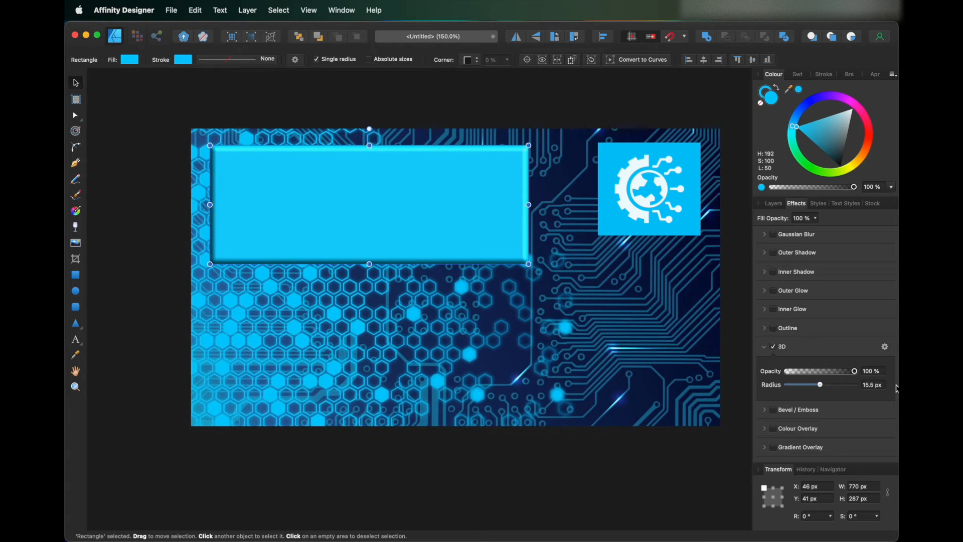
click(772, 346)
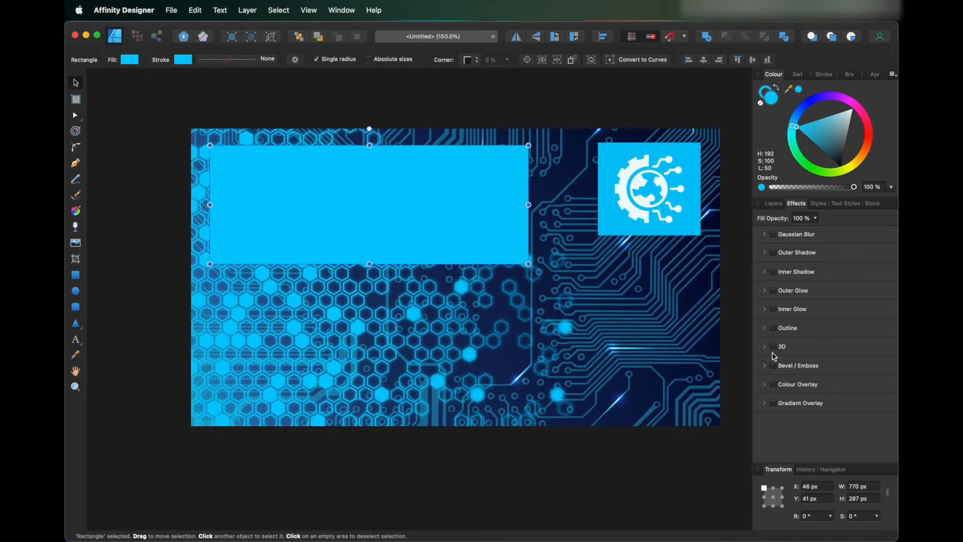
Try an Outline layer effect with an increased radius on the rectangle and switch it off again
click(772, 328)
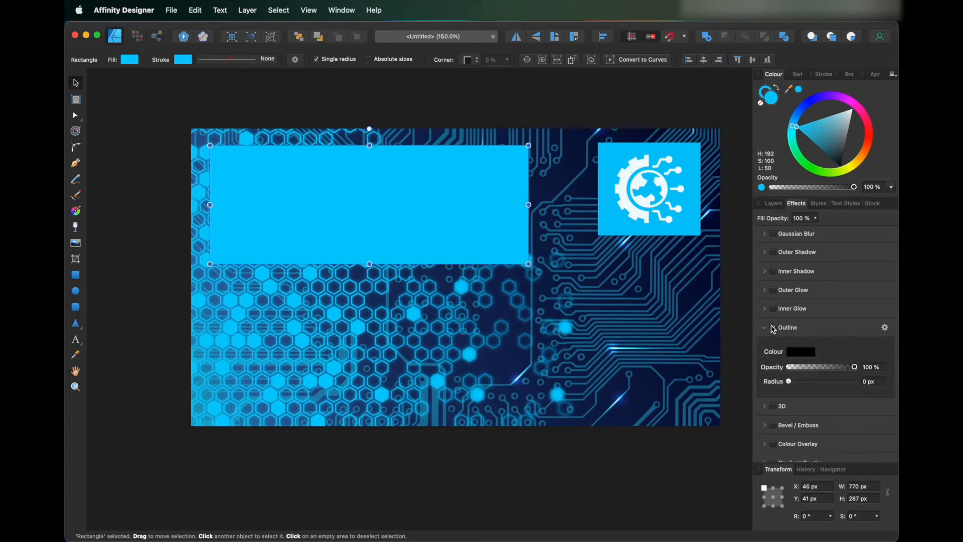
drag(788, 382, 821, 382)
click(772, 328)
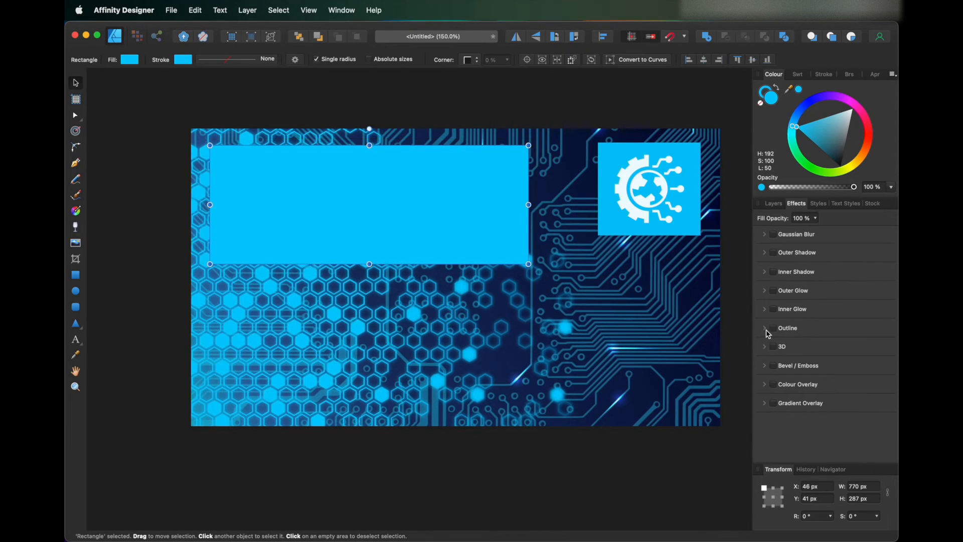
Add artistic text reading "Create YouTube" at about 92 pt over the upper part of the blue rectangle
scroll(311, 196, left, 2)
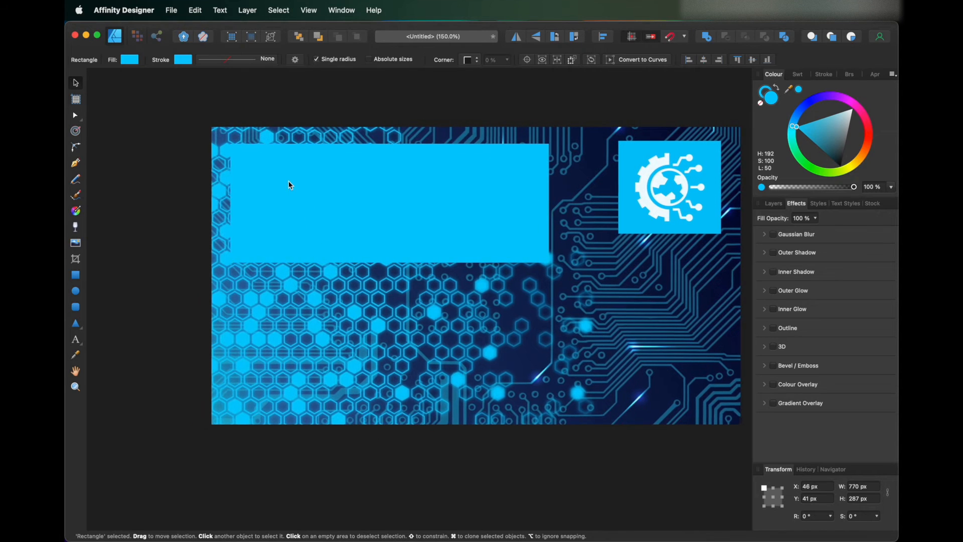
click(178, 130)
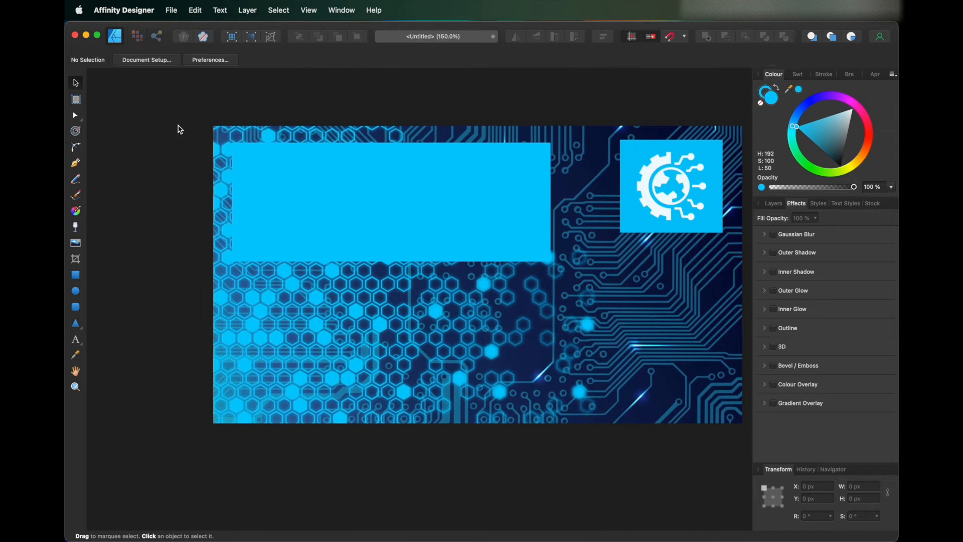
click(75, 341)
click(270, 161)
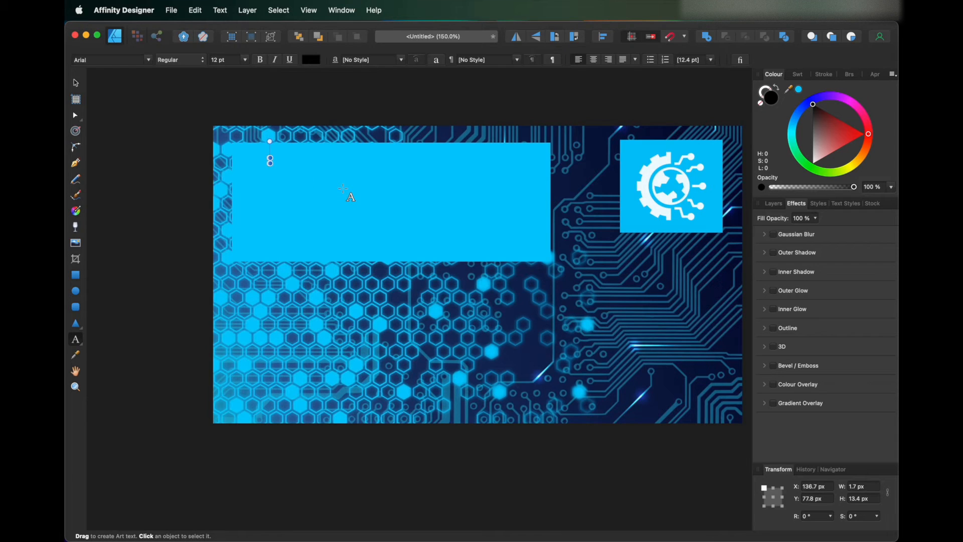
key(Escape)
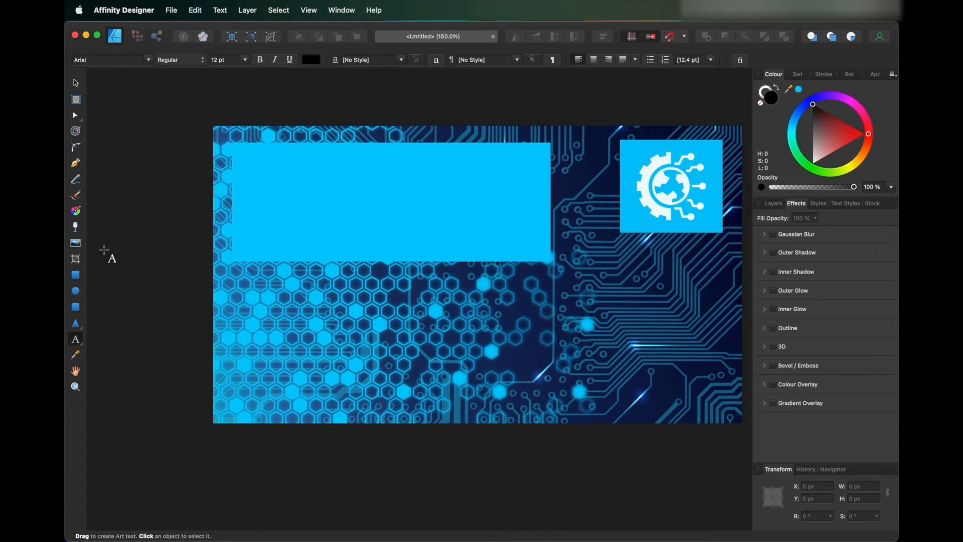
drag(255, 153, 258, 187)
text(C)
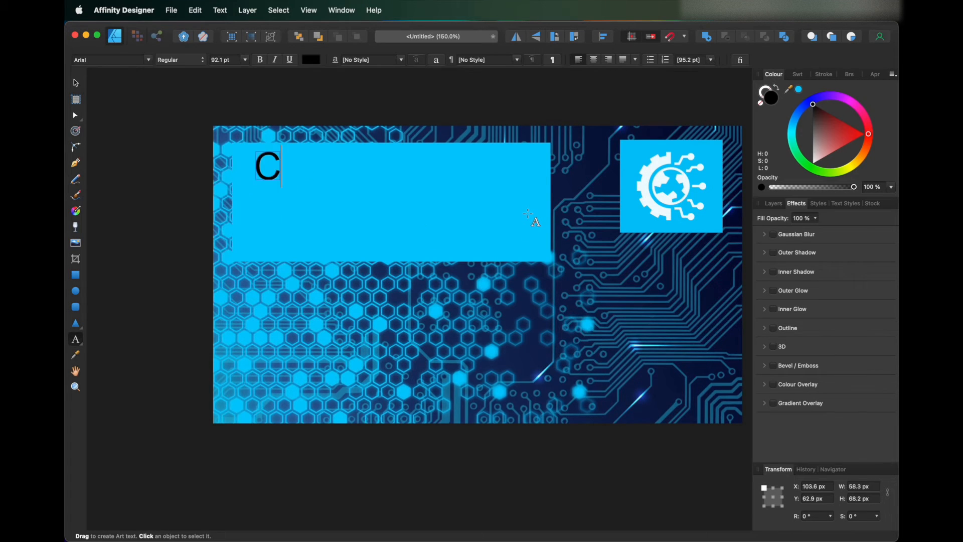
text(reate Yo)
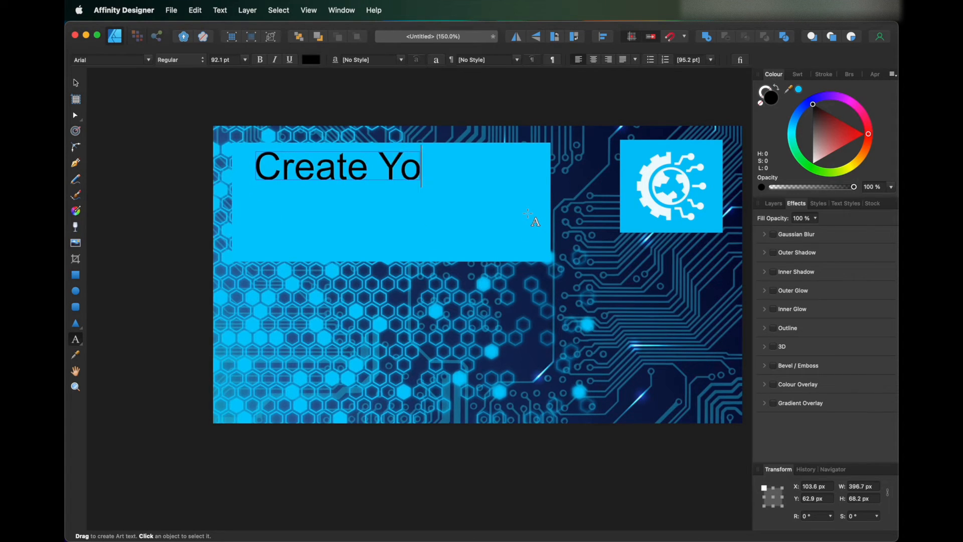
text(uTUVE)
key(BackSpace)
key(BackSpace)
key(BackSpace)
text(ube)
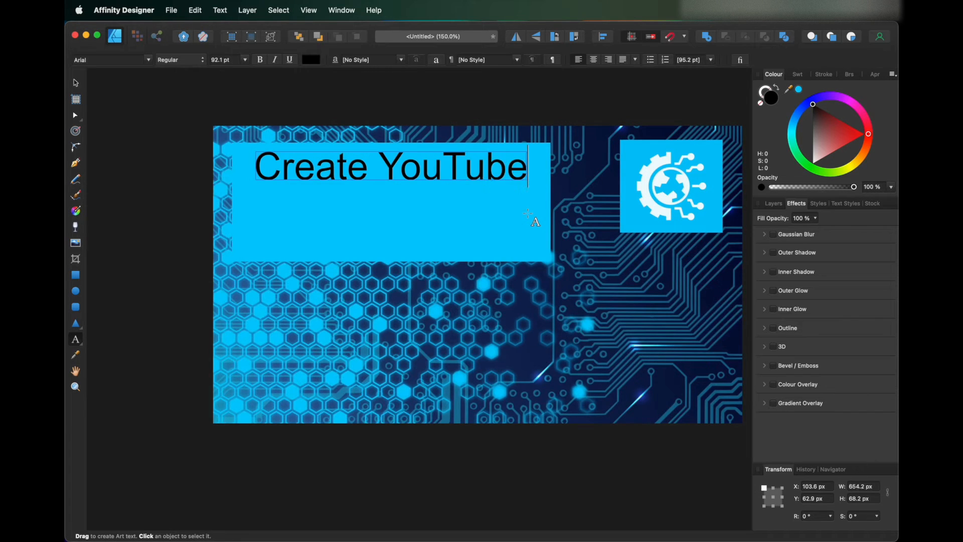
Add a second line reading "Thumbnail" to the title text
key(Return)
text(Th)
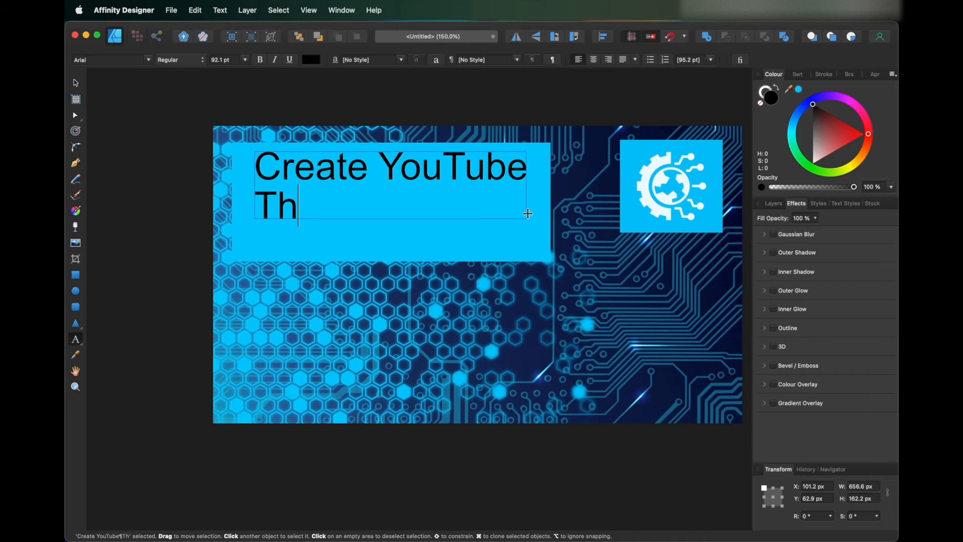
text(umbnail)
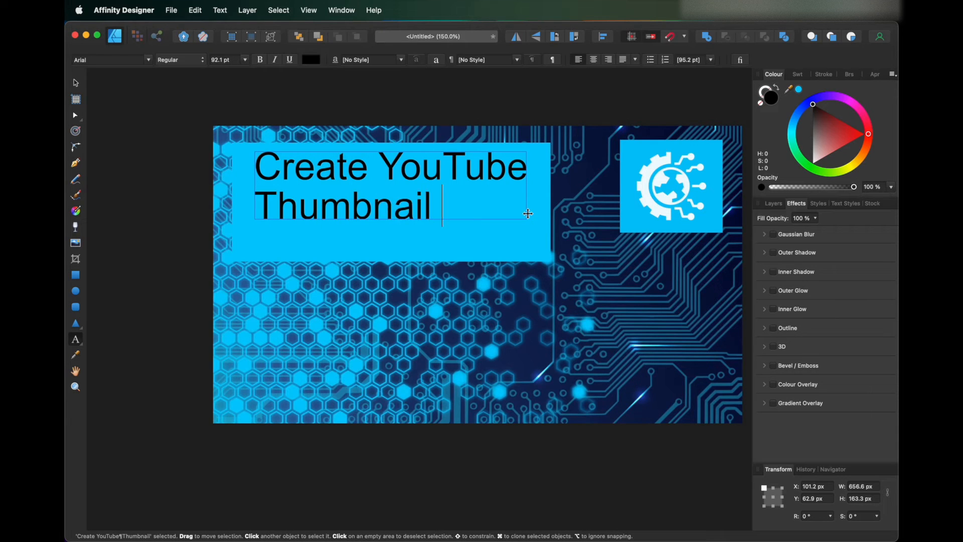